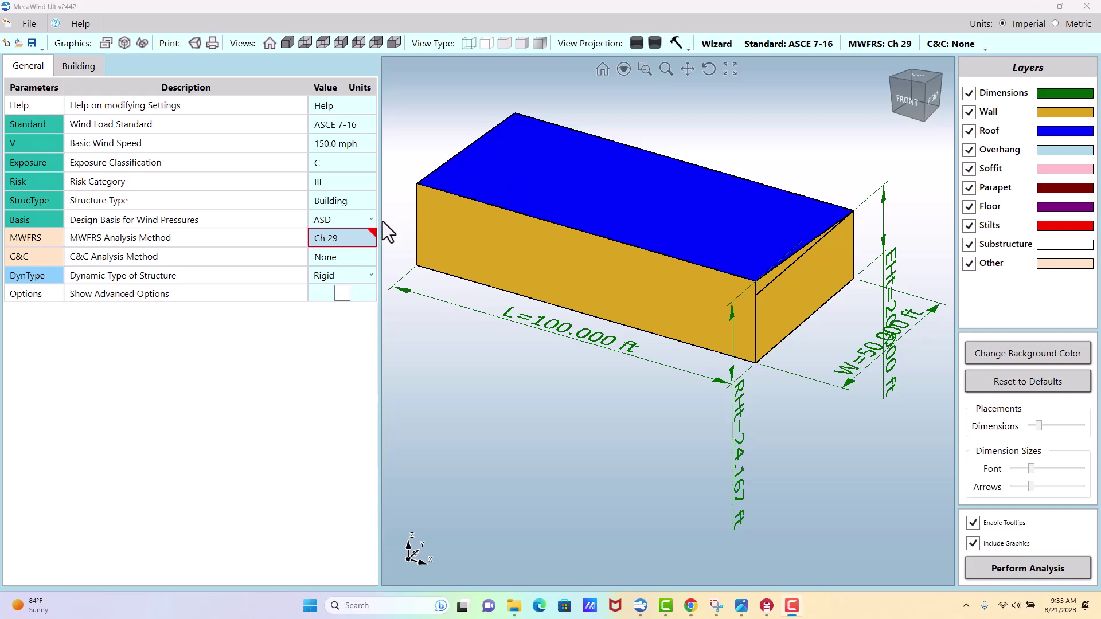
Step: Switch the structure type from Building to Solid Sign and save the choice
{"action": "left_click", "coordinate": [340, 201]}
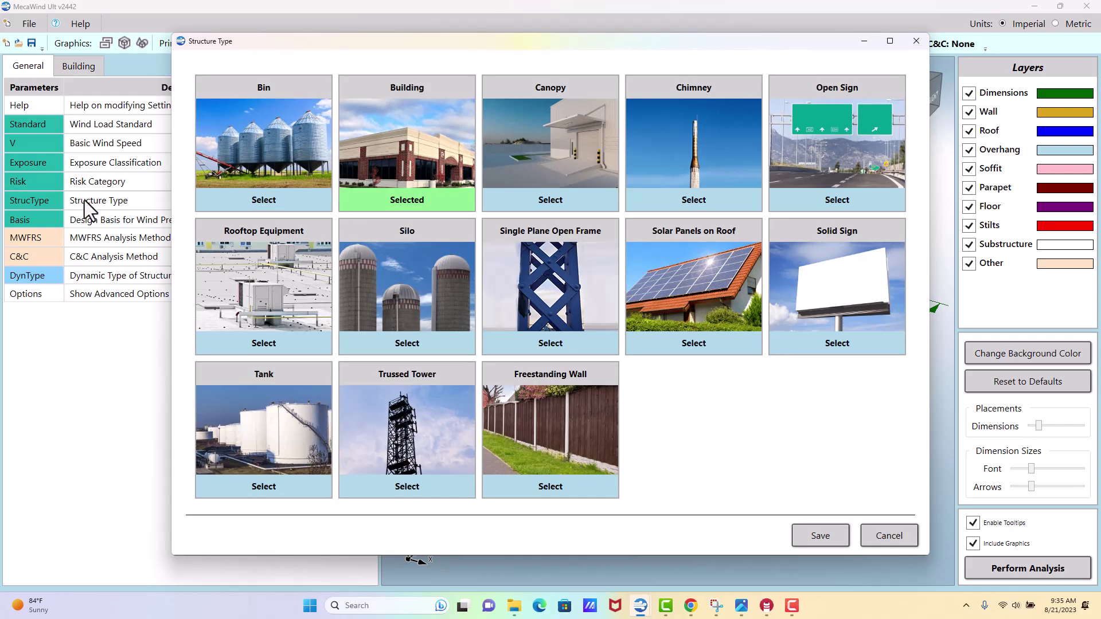
{"action": "left_click", "coordinate": [841, 344]}
{"action": "left_click", "coordinate": [834, 532]}
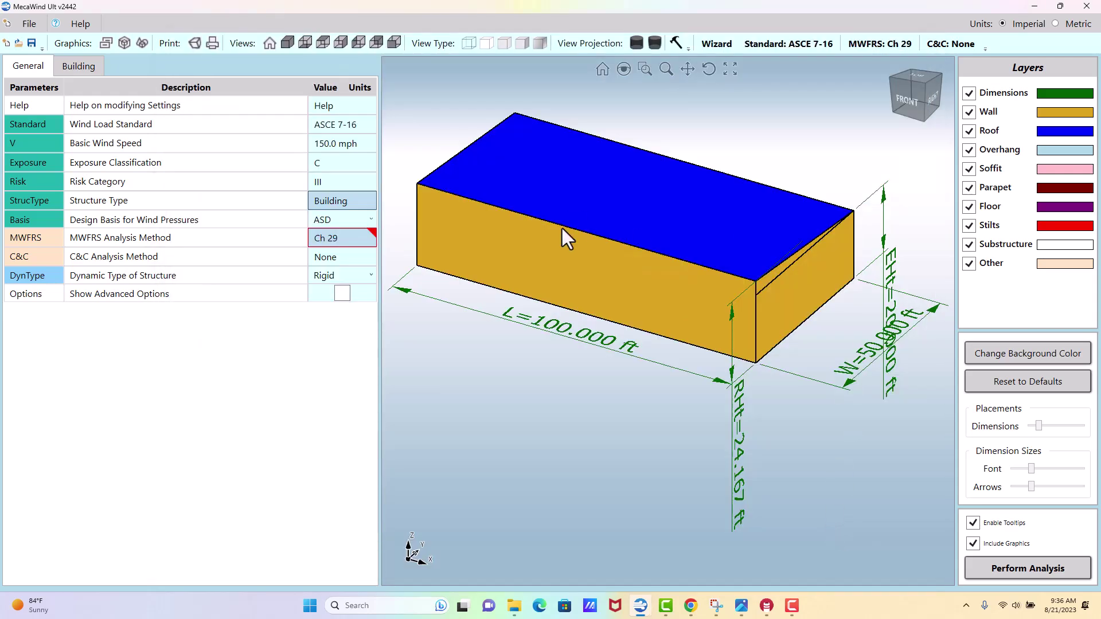
{"action": "left_click", "coordinate": [336, 238]}
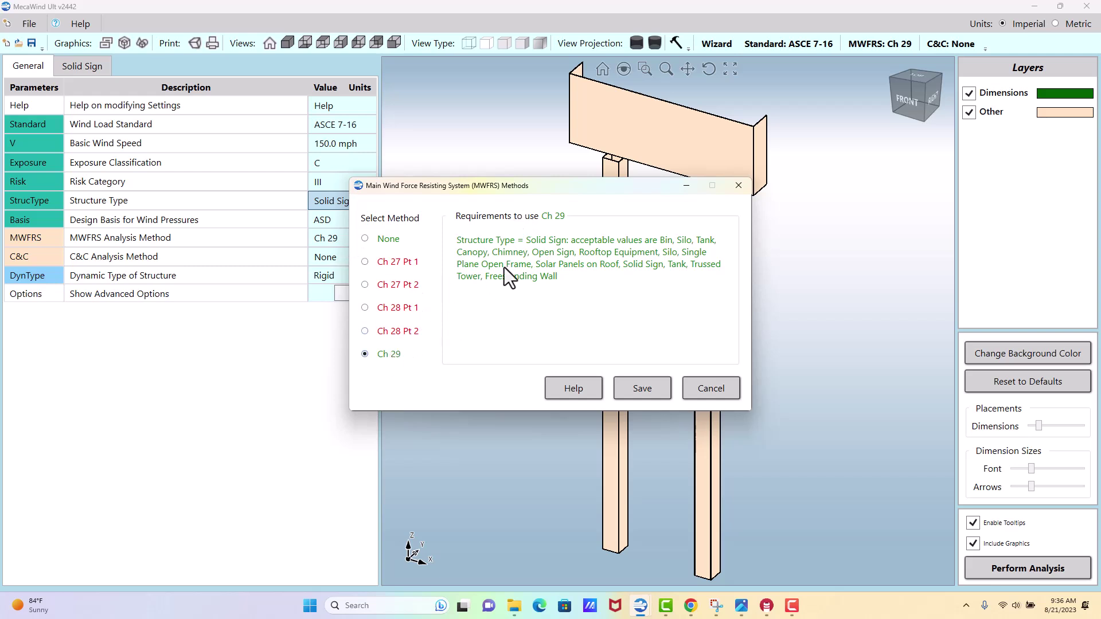
{"action": "left_click", "coordinate": [642, 388]}
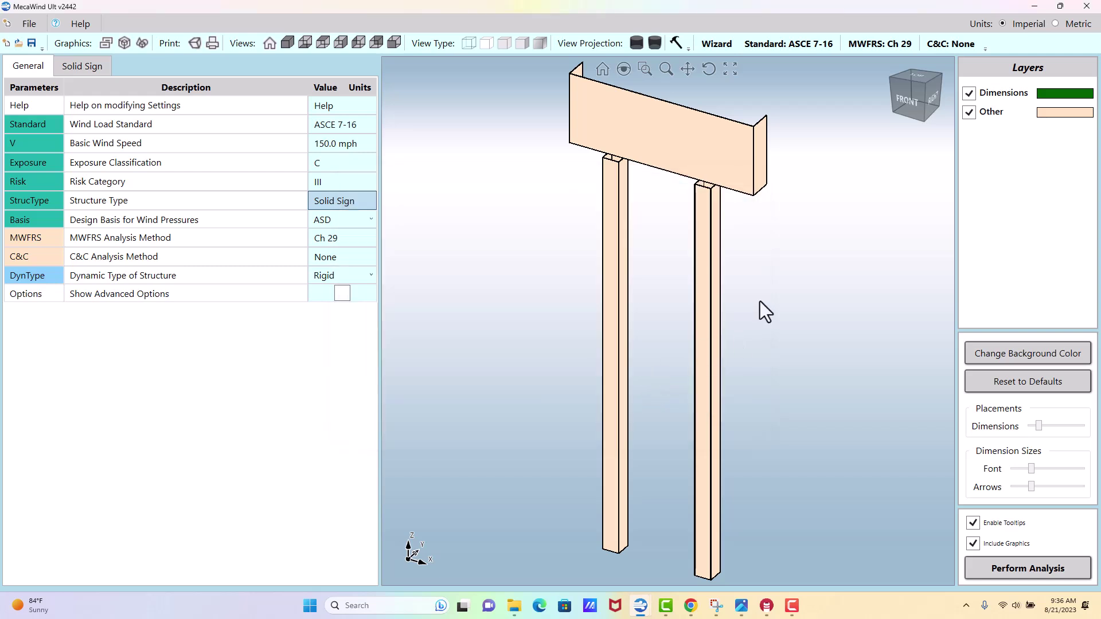
Step: Show the Solid Sign parameters (h 20 ft, S 3 ft, B 8 ft) and read the solid sign help
{"action": "left_click", "coordinate": [85, 66]}
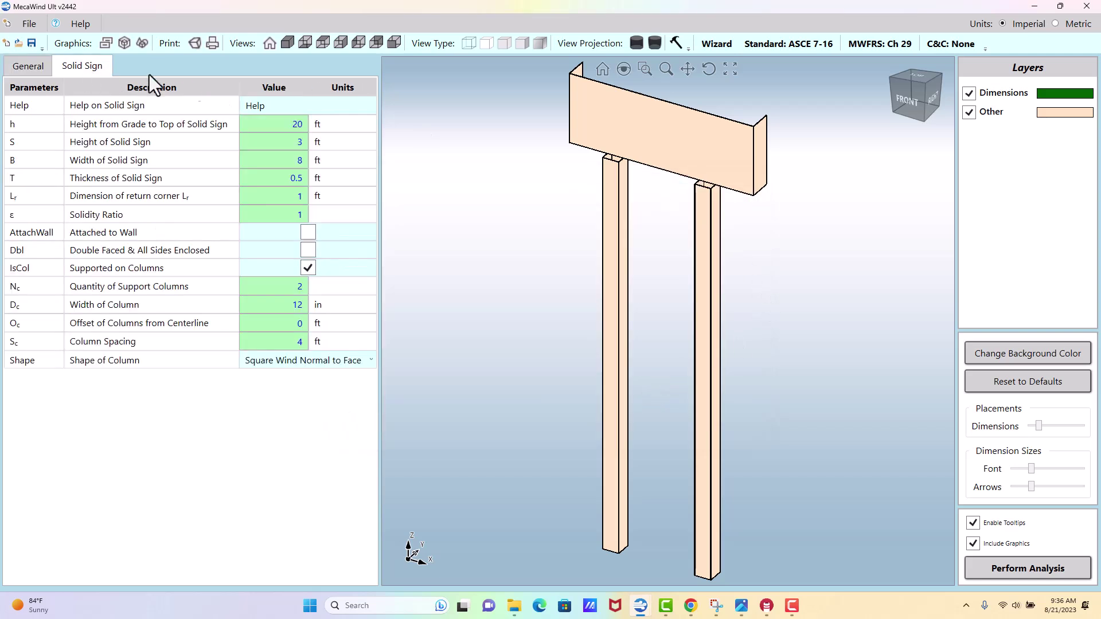
{"action": "left_click", "coordinate": [293, 104]}
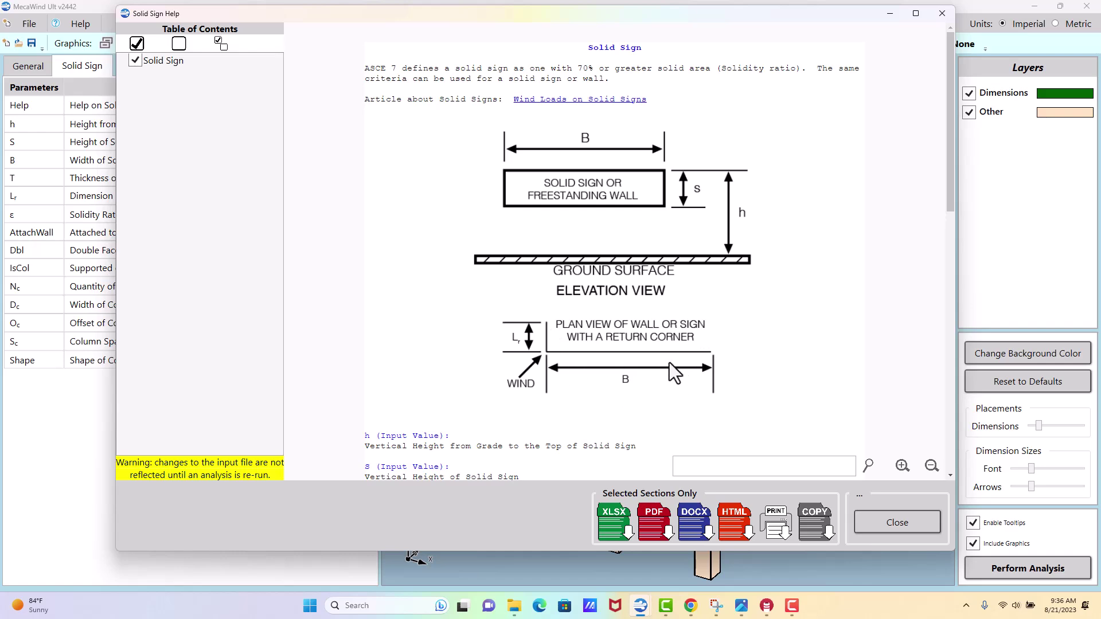
{"action": "left_click", "coordinate": [886, 515]}
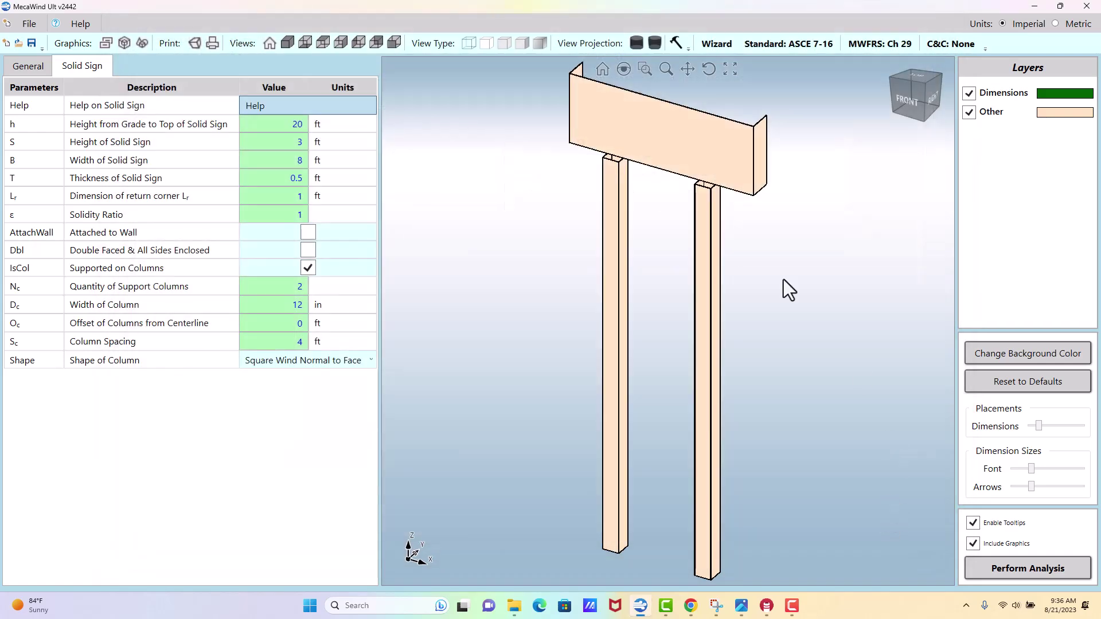
{"action": "left_click", "coordinate": [278, 142]}
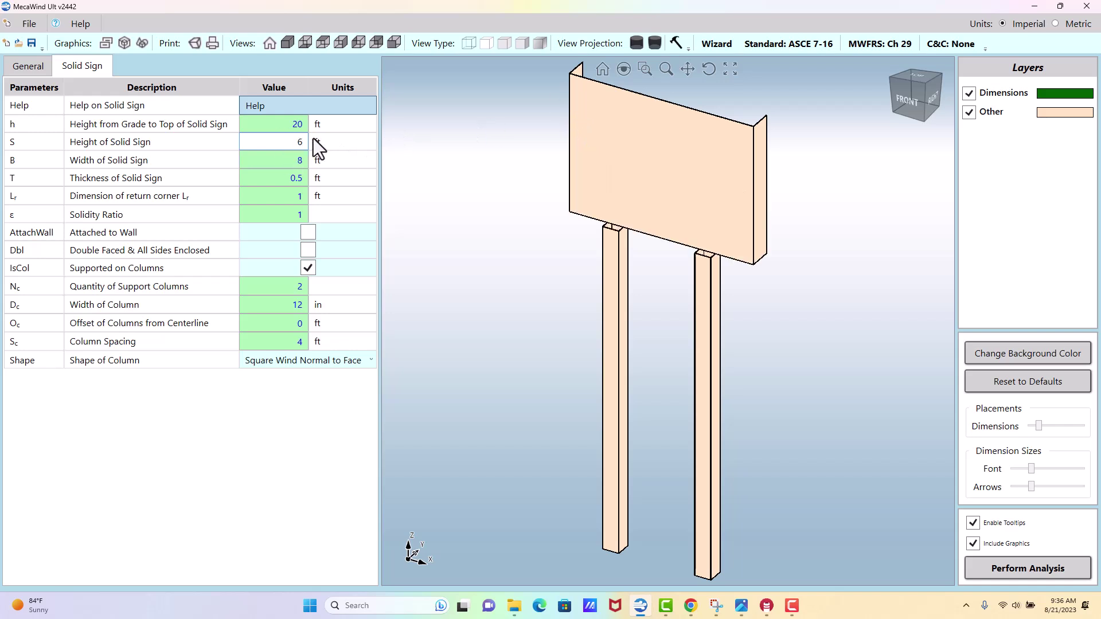
{"action": "type", "text": "3"}
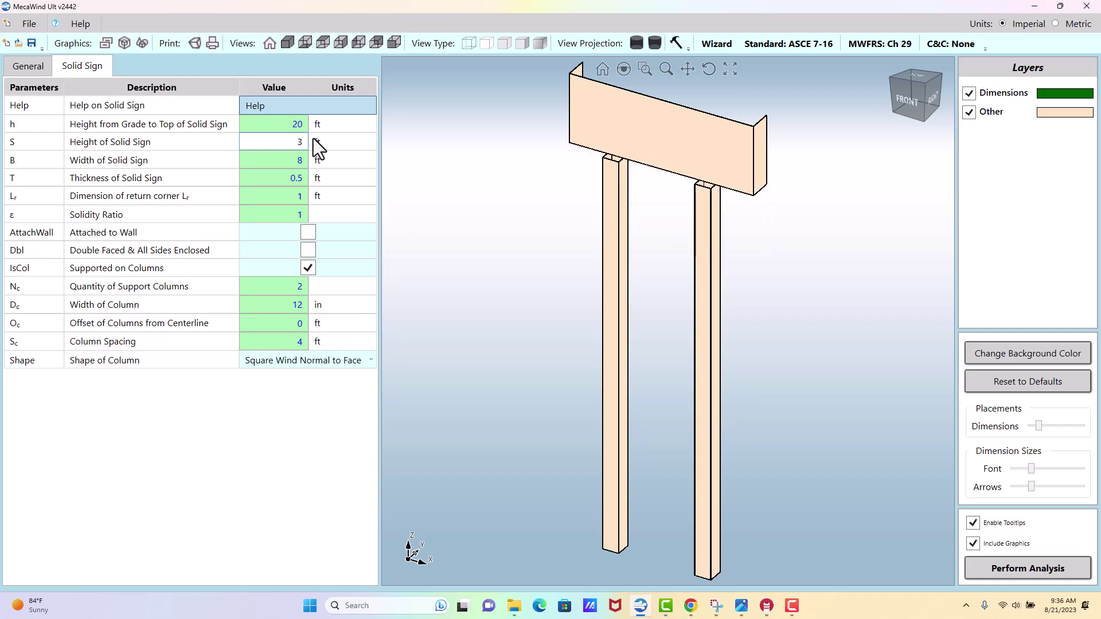
{"action": "left_click", "coordinate": [290, 161]}
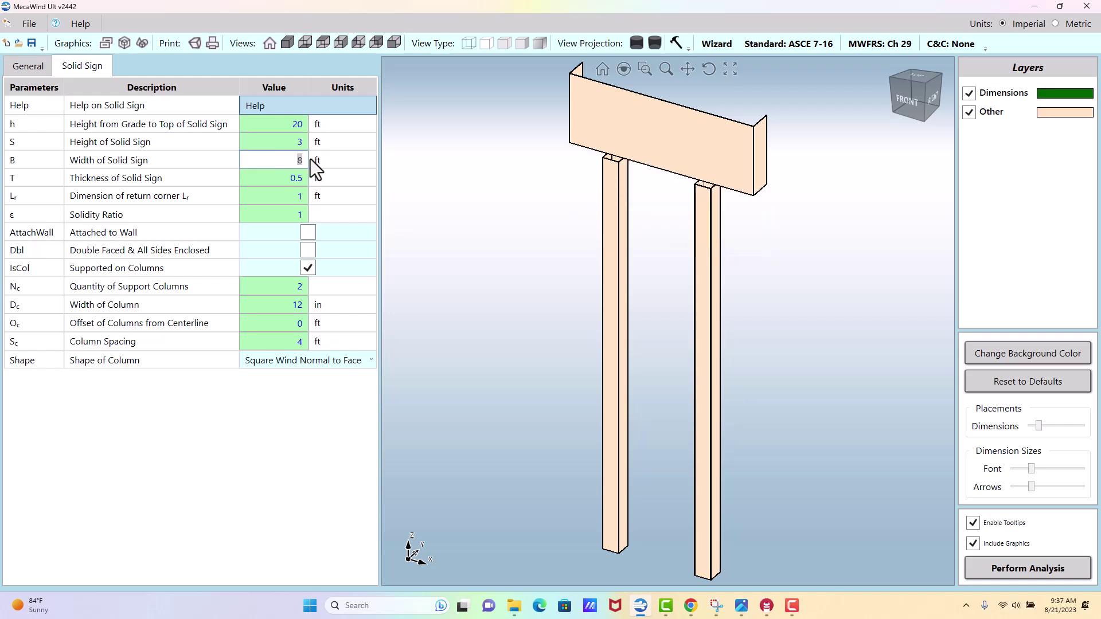
{"action": "type", "text": "18"}
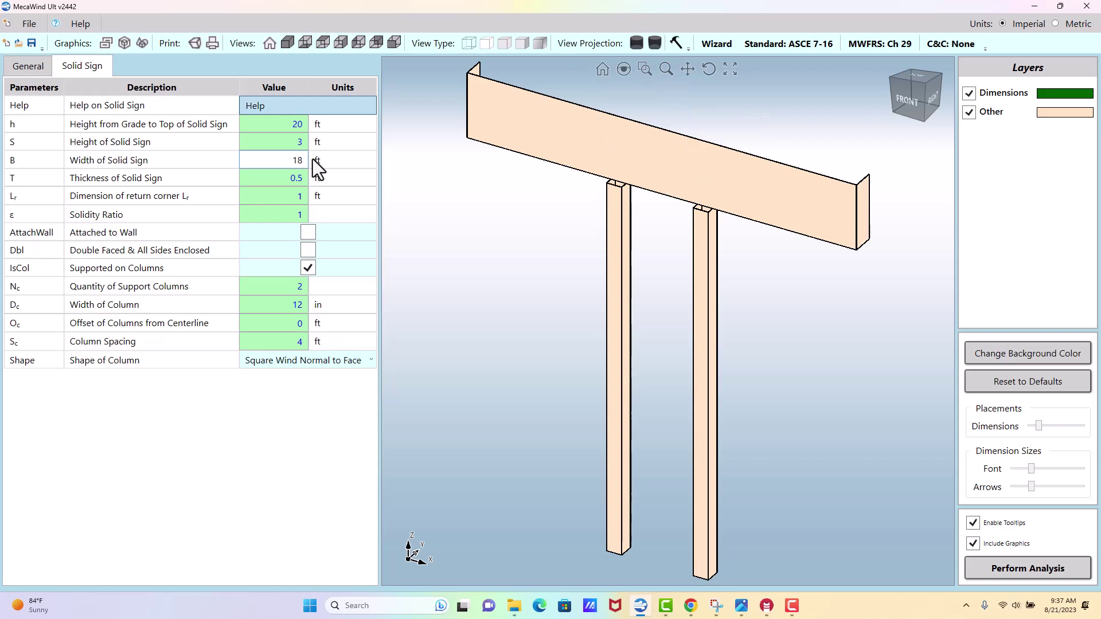
{"action": "key", "text": "BackSpace"}
{"action": "key", "text": "BackSpace"}
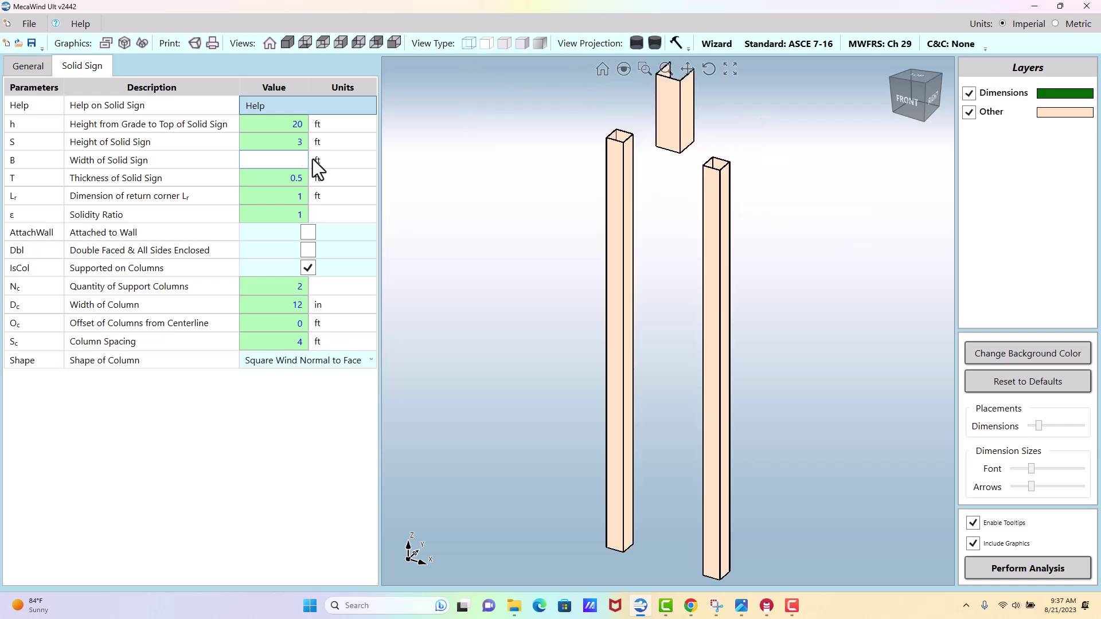
{"action": "type", "text": "8"}
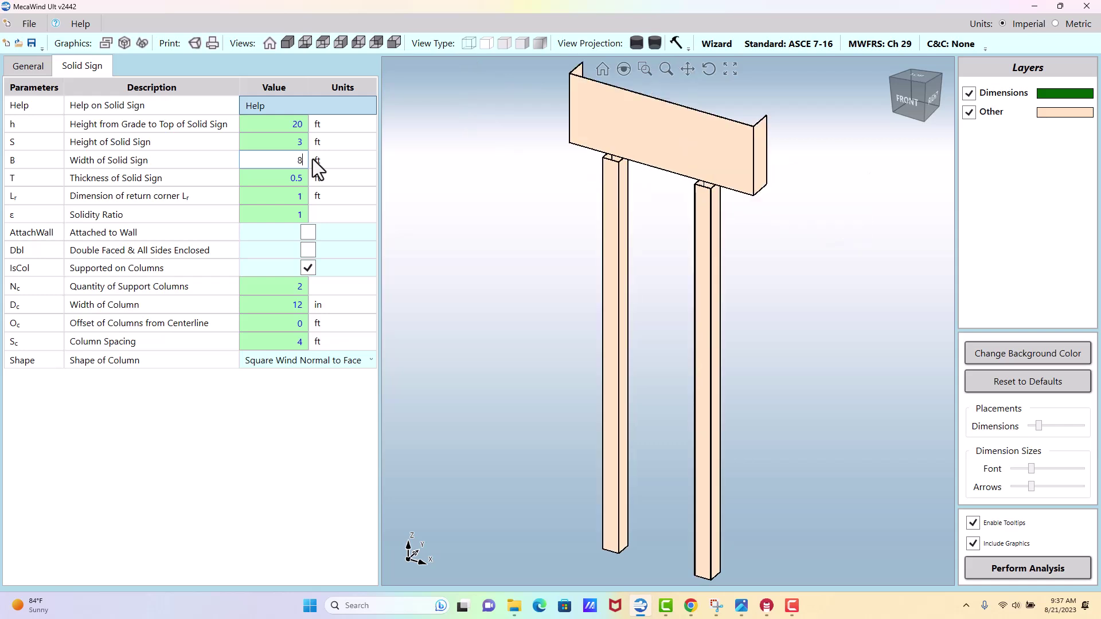
{"action": "left_click", "coordinate": [286, 180]}
{"action": "left_click", "coordinate": [295, 201]}
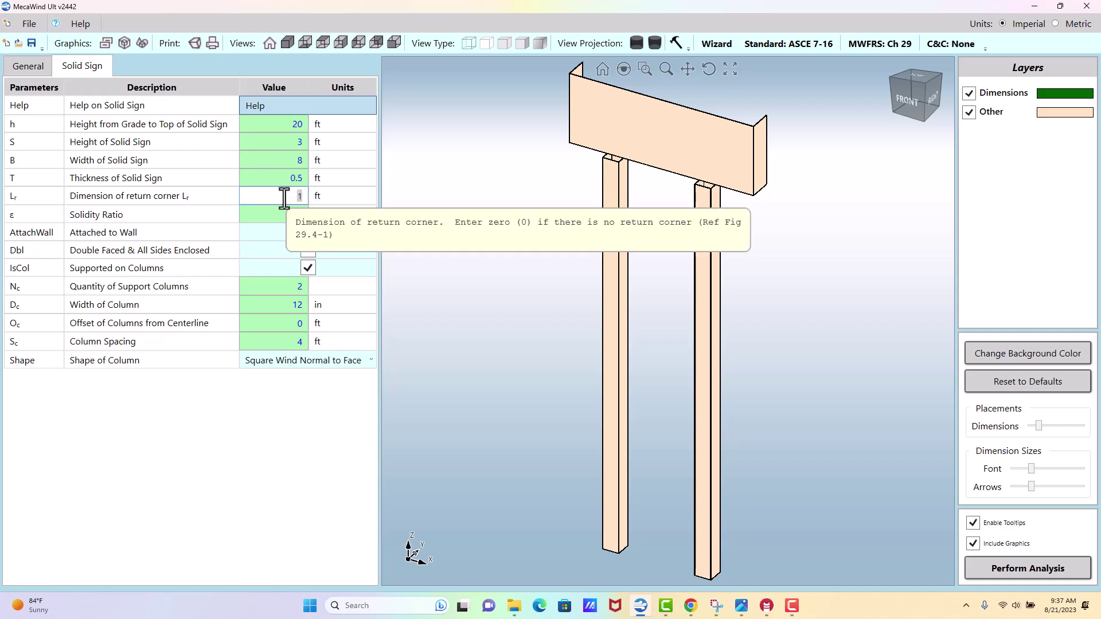
Step: Tick AttachWall in the Solid Sign table so the sign is attached to a wall
{"action": "left_click", "coordinate": [277, 222]}
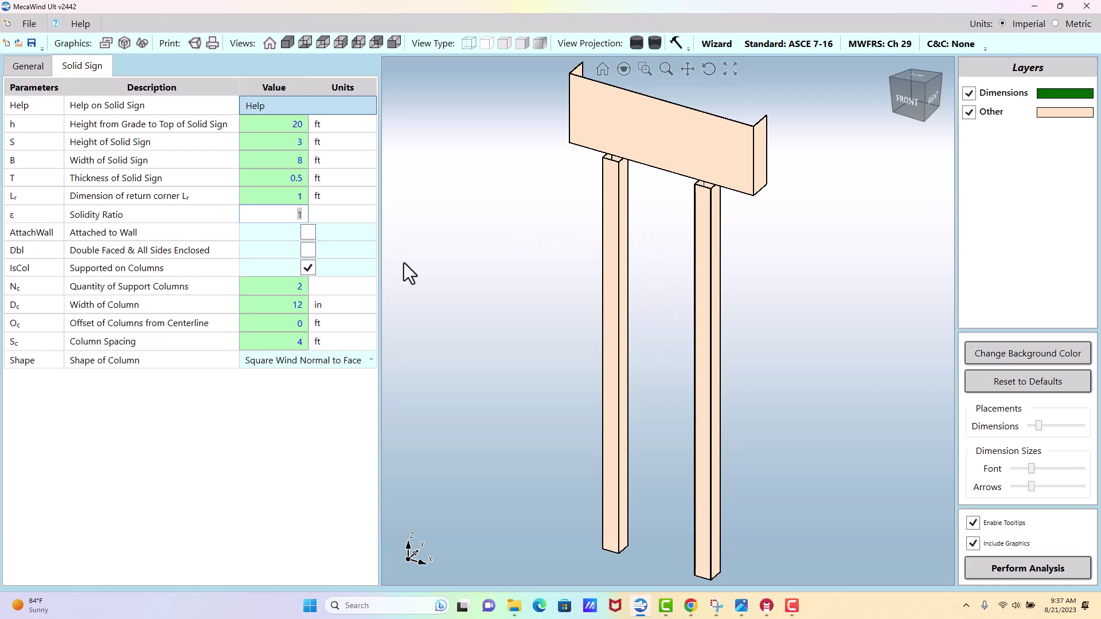
Step: Check the wall Zone list, leaving zone 5, then untick AttachWall so the sign stands free
{"action": "left_click", "coordinate": [308, 232]}
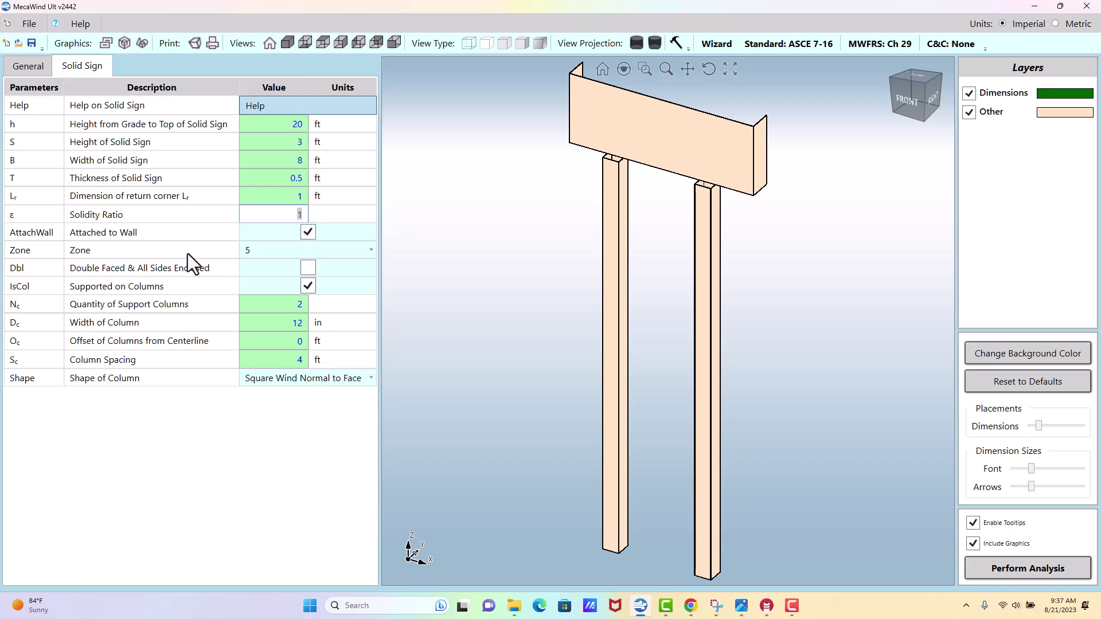
{"action": "left_click", "coordinate": [270, 252]}
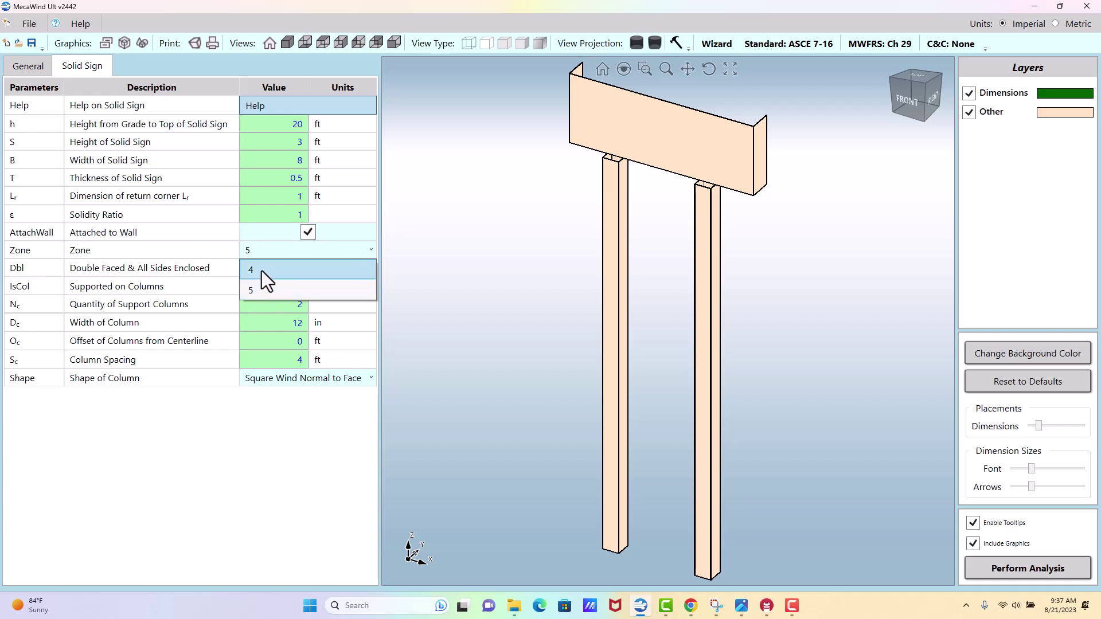
{"action": "left_click", "coordinate": [310, 233]}
{"action": "left_click", "coordinate": [309, 232]}
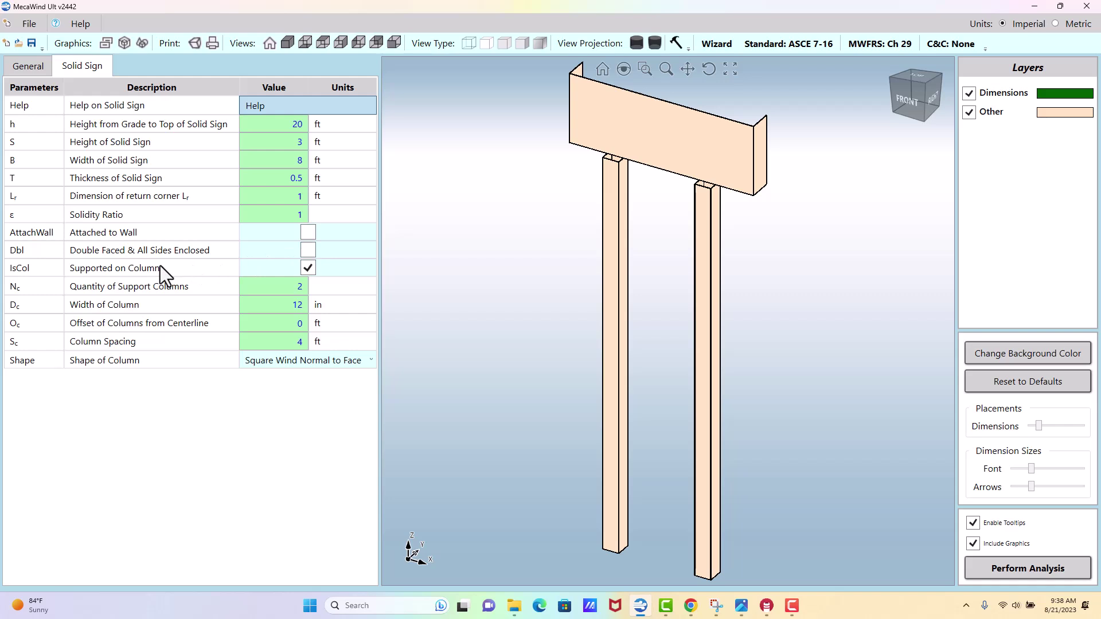
Step: Try 1 and then 3 support columns for the sign
{"action": "left_click", "coordinate": [291, 289]}
{"action": "type", "text": "1"}
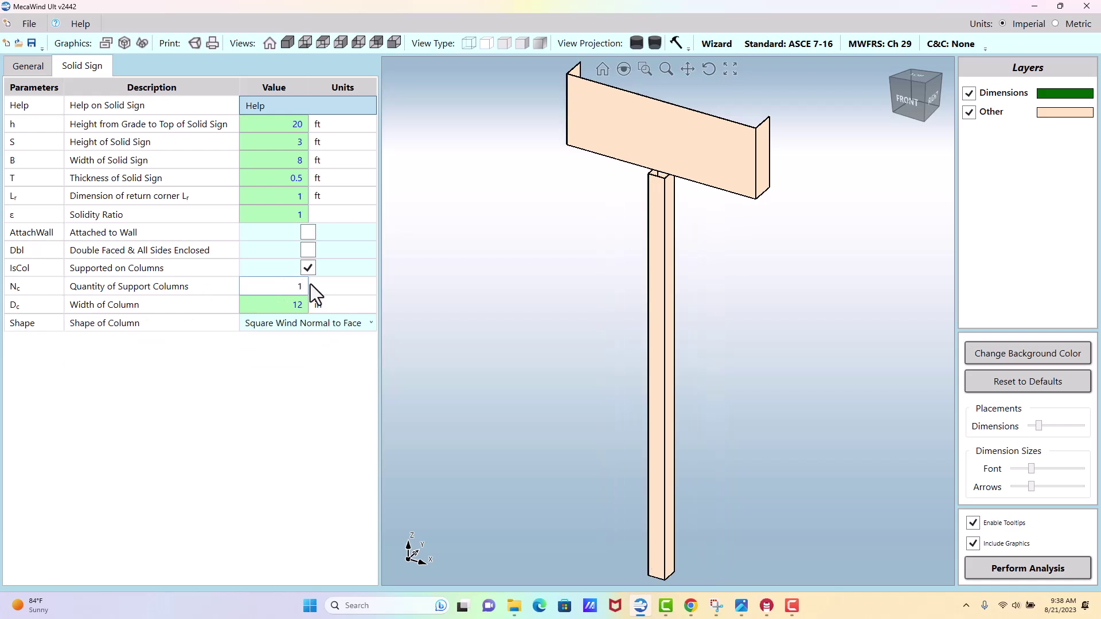
{"action": "left_click", "coordinate": [292, 288]}
{"action": "type", "text": "3"}
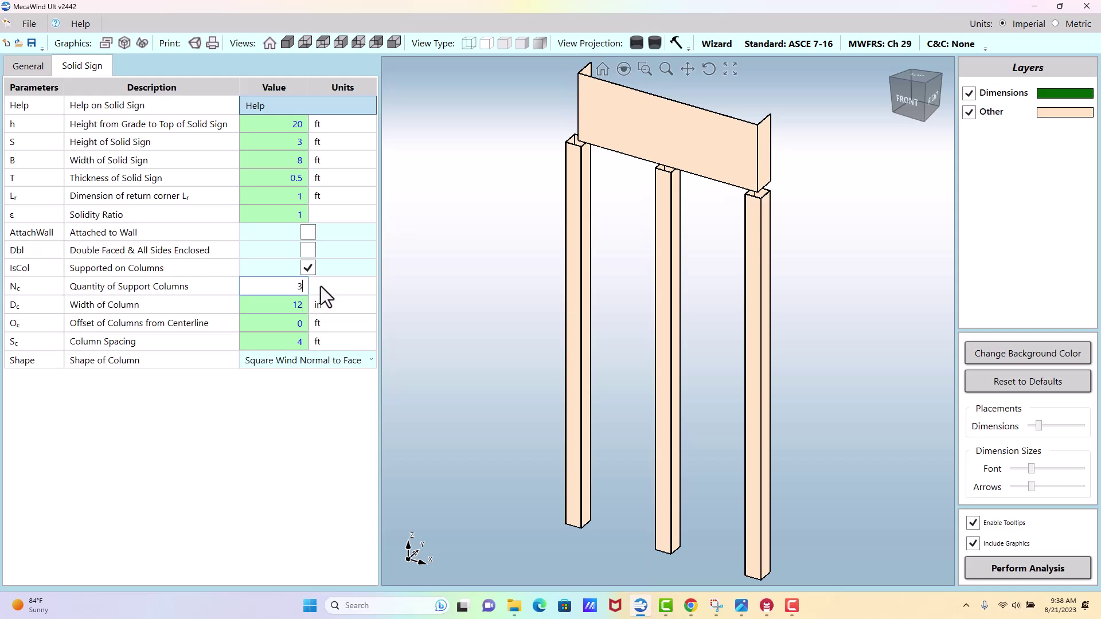
{"action": "key", "text": "F10"}
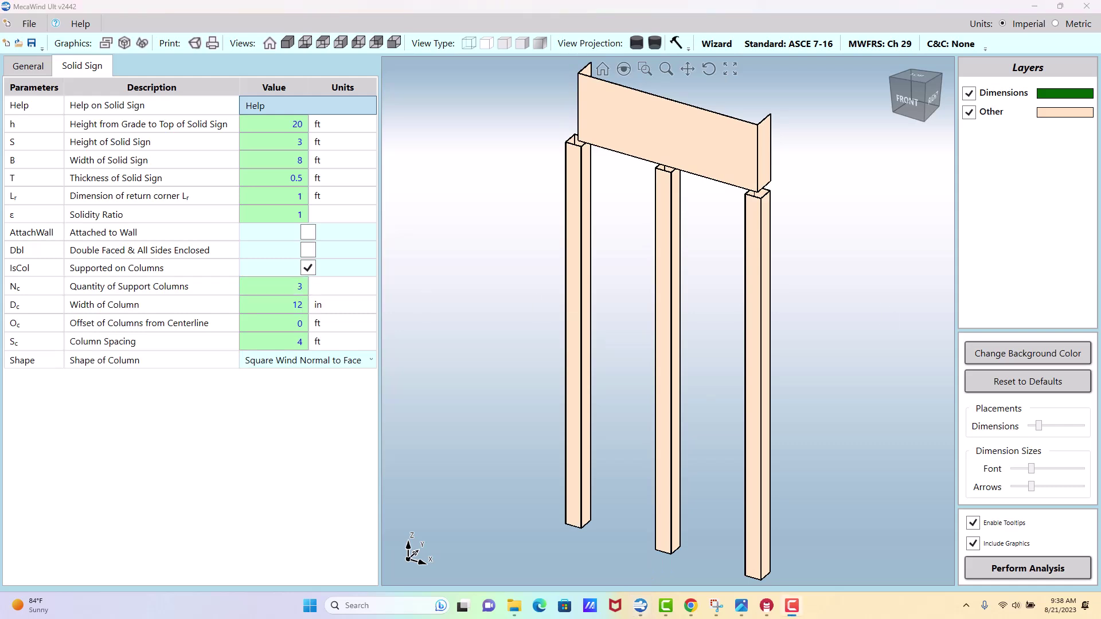
Step: Set column spacing to 2 ft, with two columns, trying 24 in width before 12 in
{"action": "left_click", "coordinate": [291, 342]}
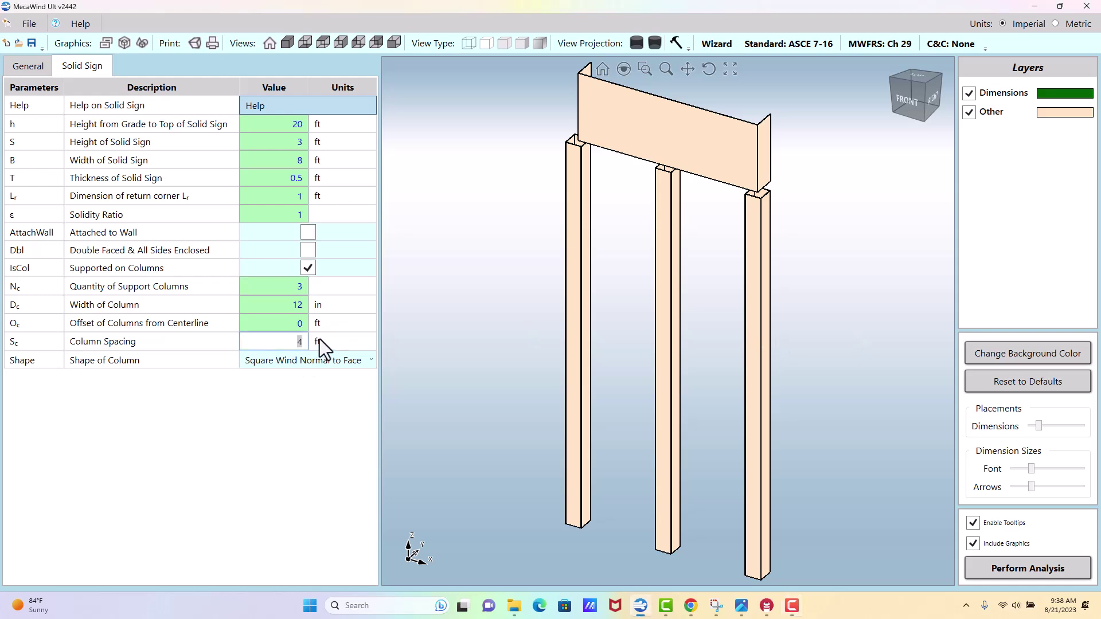
{"action": "type", "text": "2"}
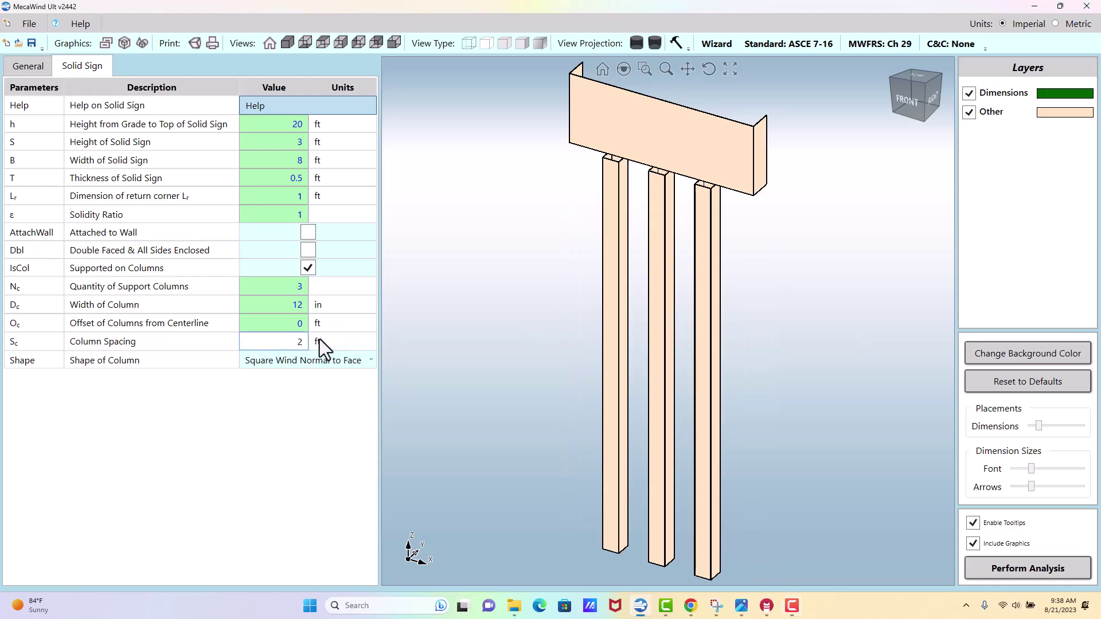
{"action": "left_click", "coordinate": [290, 288]}
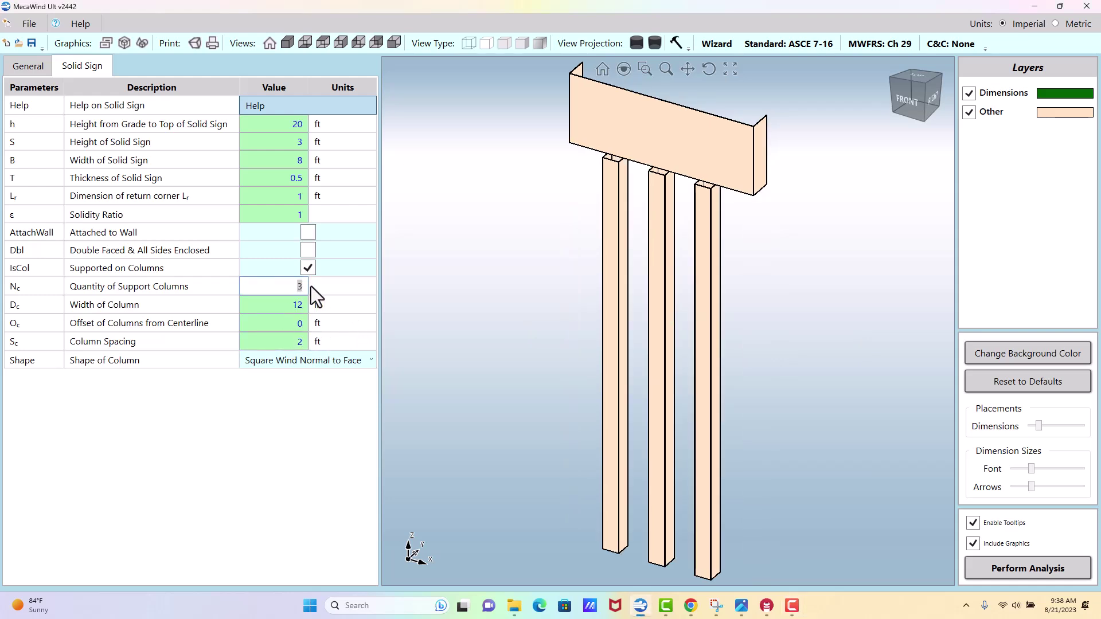
{"action": "type", "text": "2"}
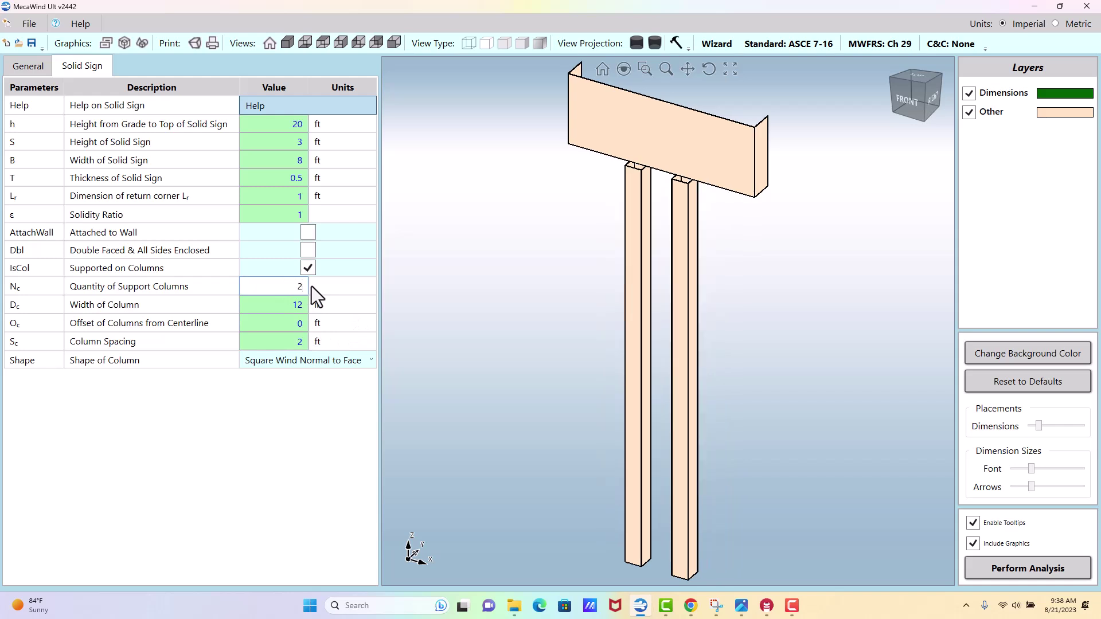
{"action": "left_click", "coordinate": [291, 302]}
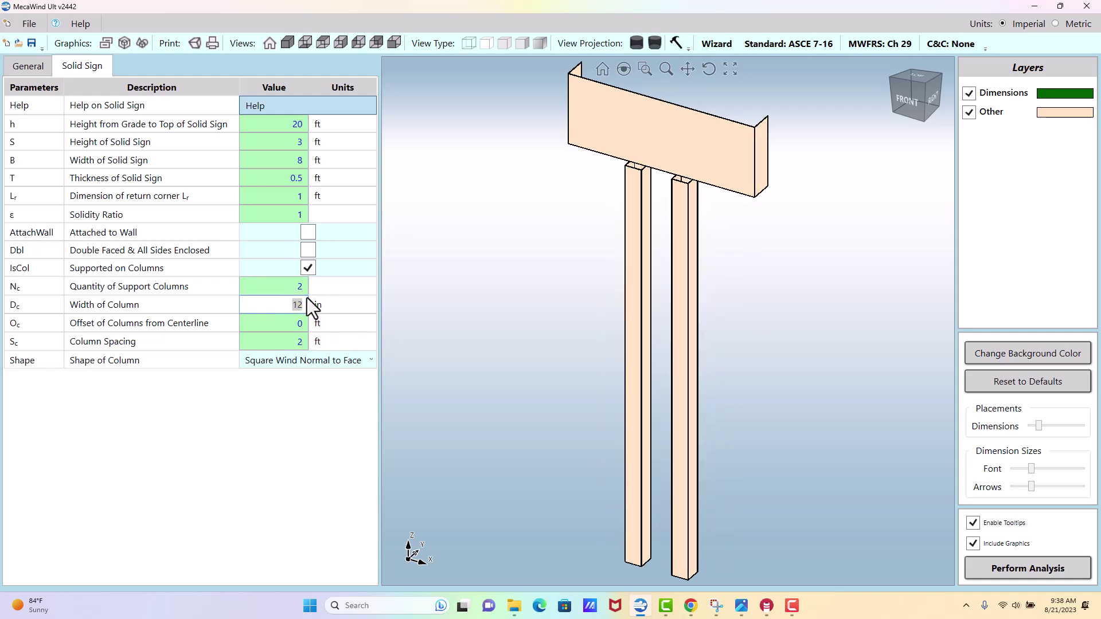
{"action": "type", "text": "24"}
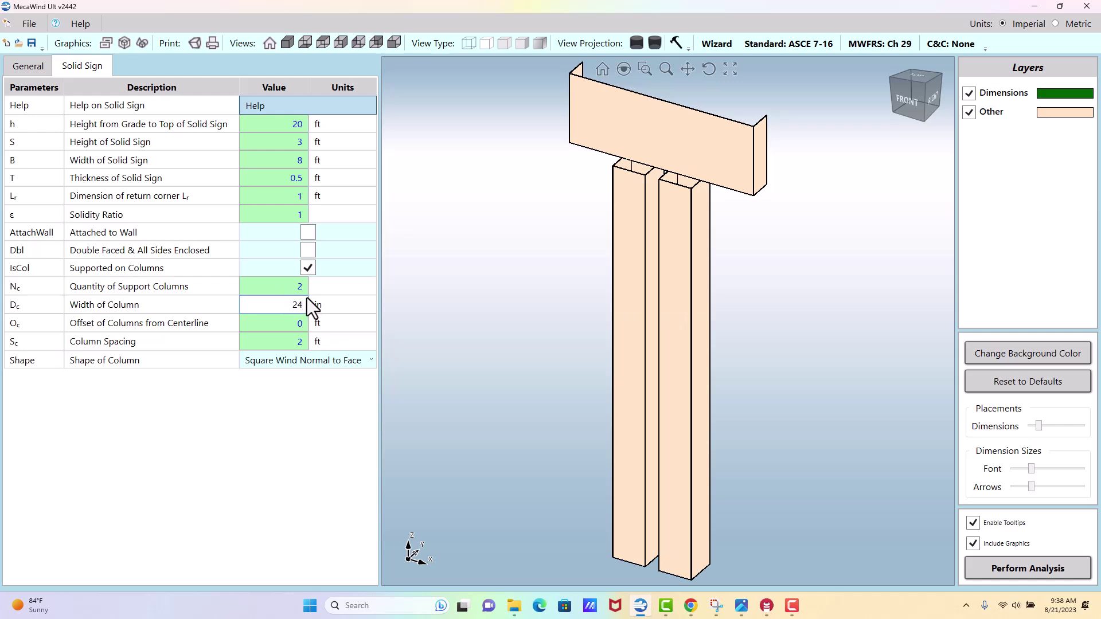
{"action": "key", "text": "Return"}
{"action": "type", "text": "12"}
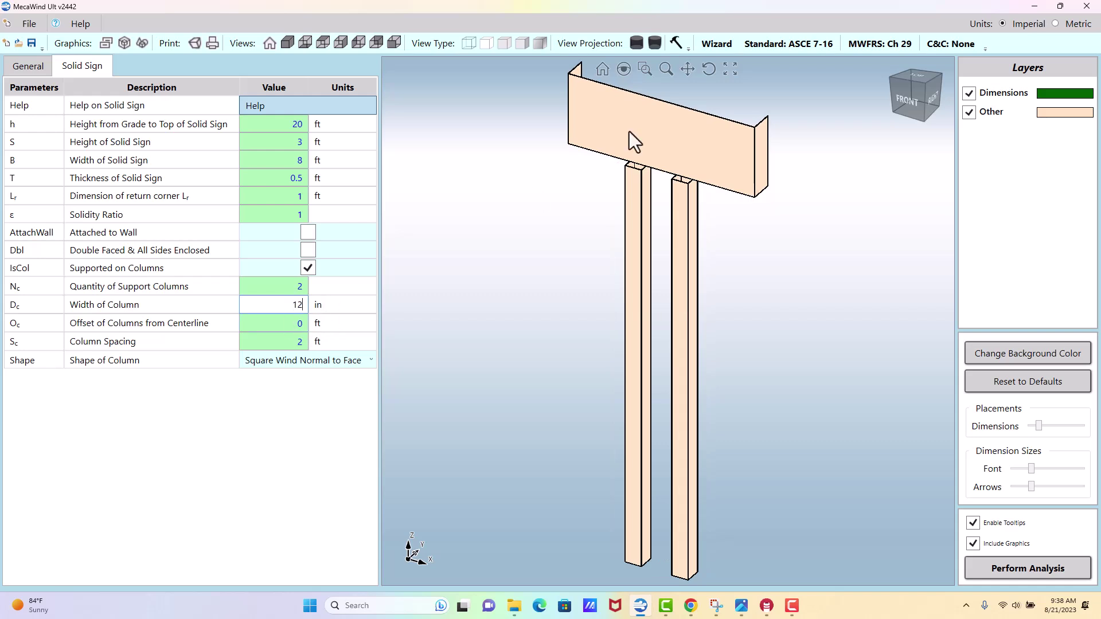
Step: Confirm the 12 in column width and try other column offsets before setting 0 ft
{"action": "left_click", "coordinate": [910, 96]}
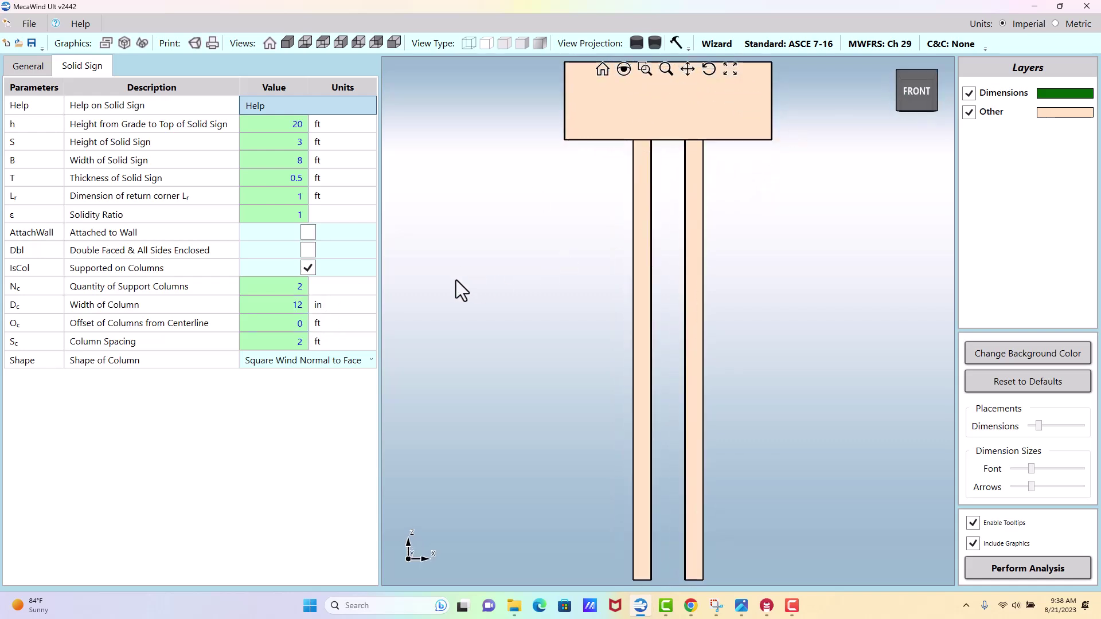
{"action": "left_click", "coordinate": [304, 324]}
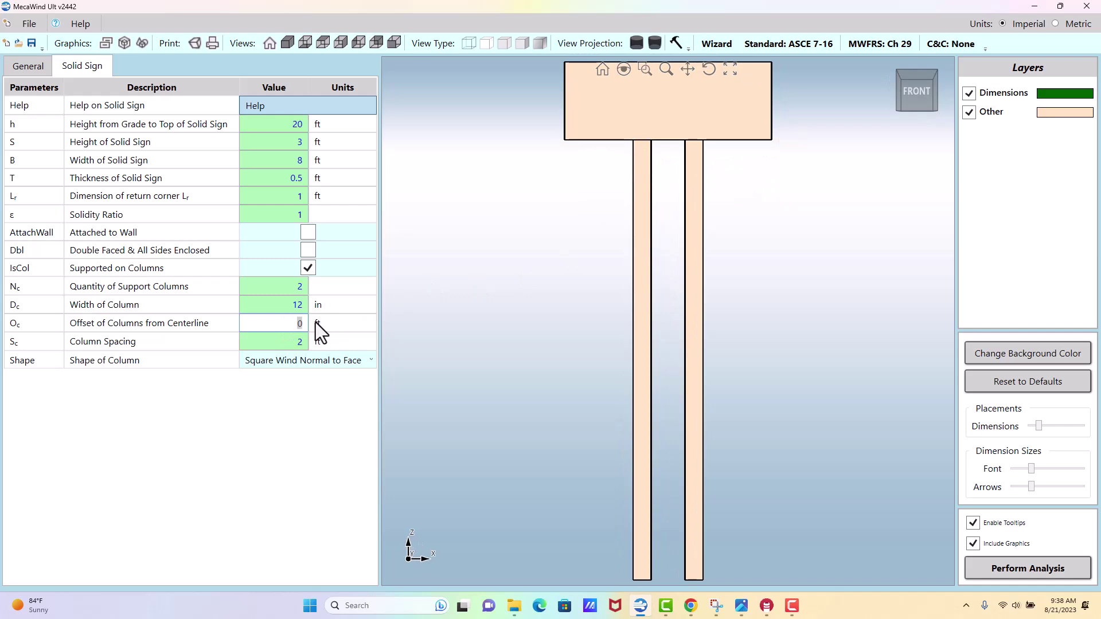
{"action": "type", "text": "1"}
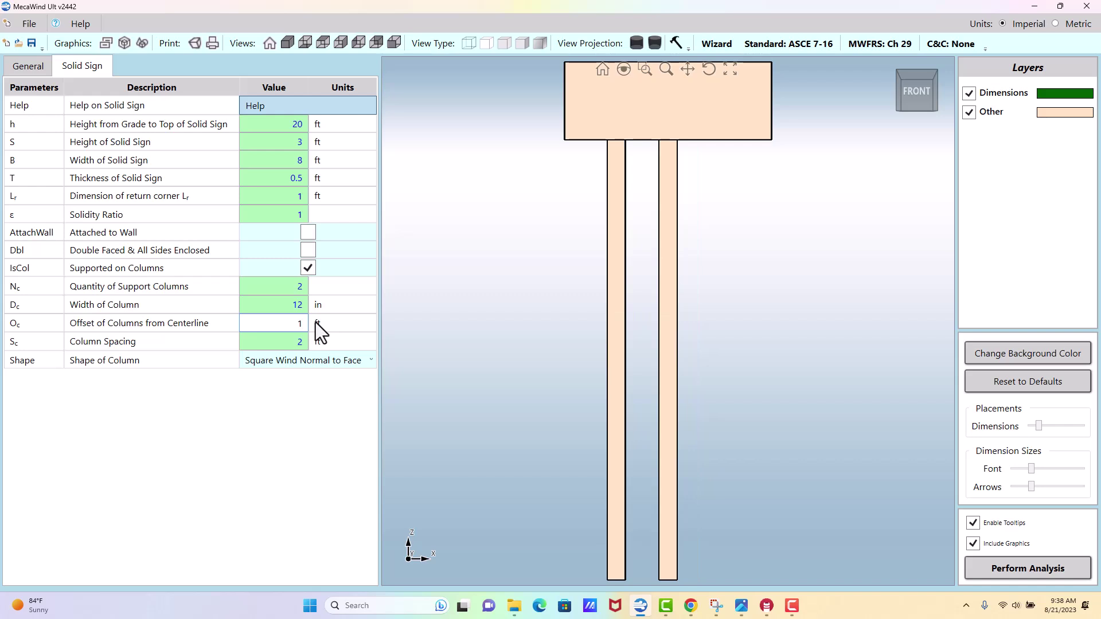
{"action": "type", "text": "0"}
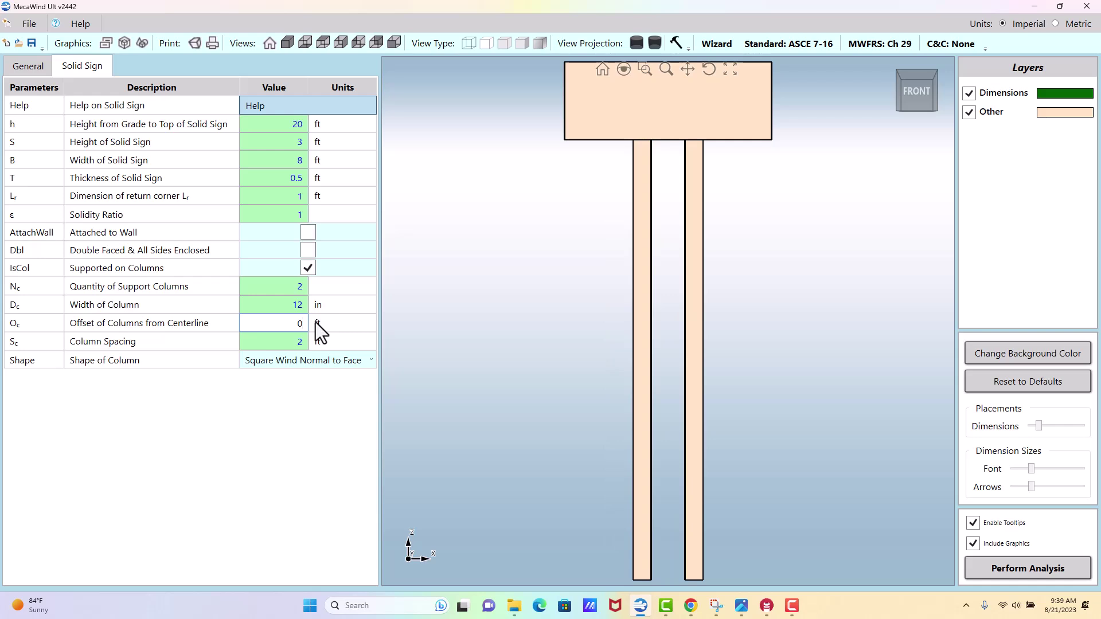
{"action": "type", "text": "2"}
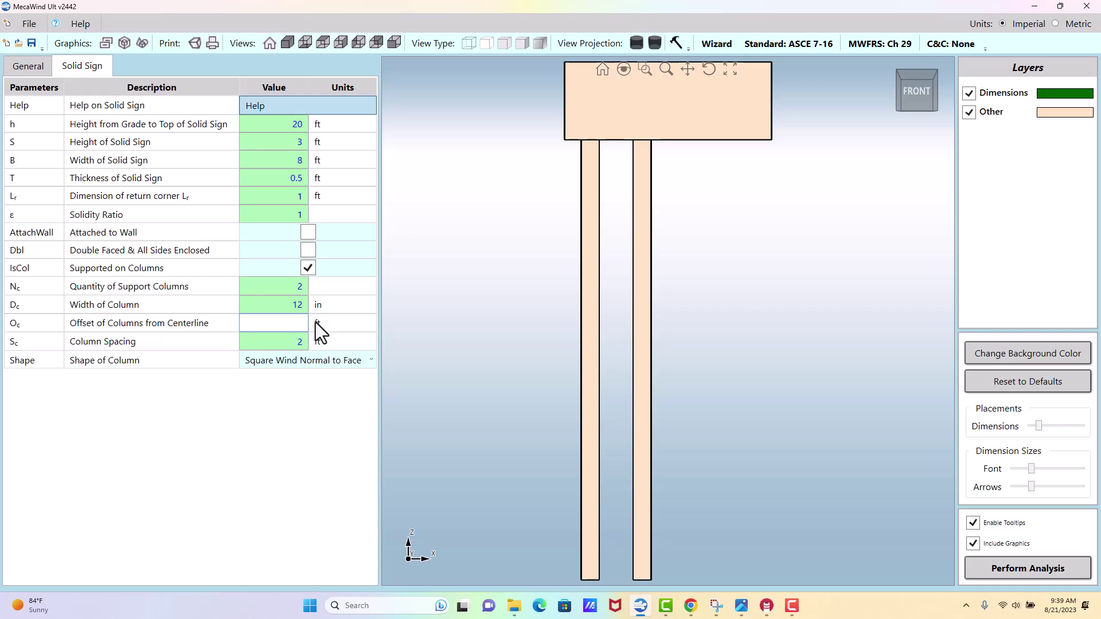
{"action": "type", "text": "0"}
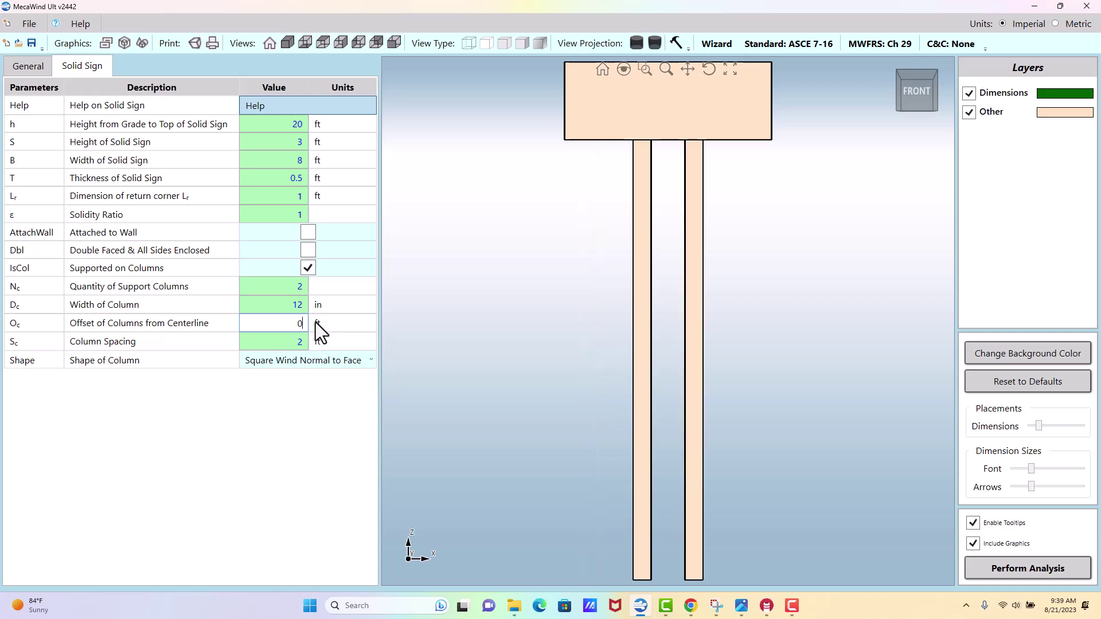
Step: Set column spacing to 3 ft and try the Round Moderately Smooth column shape
{"action": "left_click", "coordinate": [284, 343]}
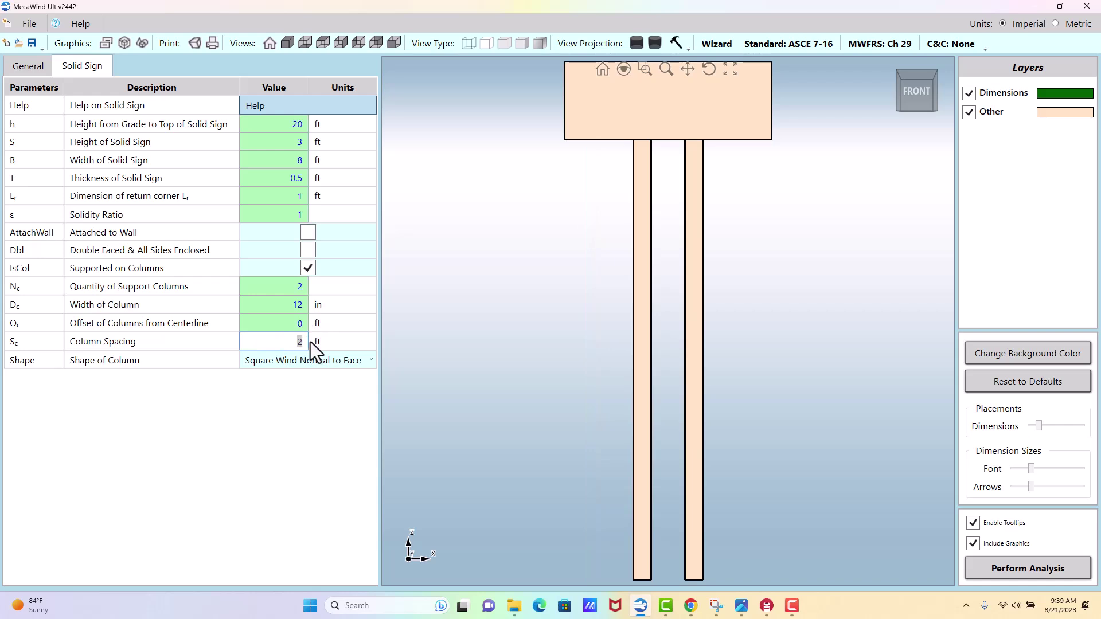
{"action": "type", "text": "3"}
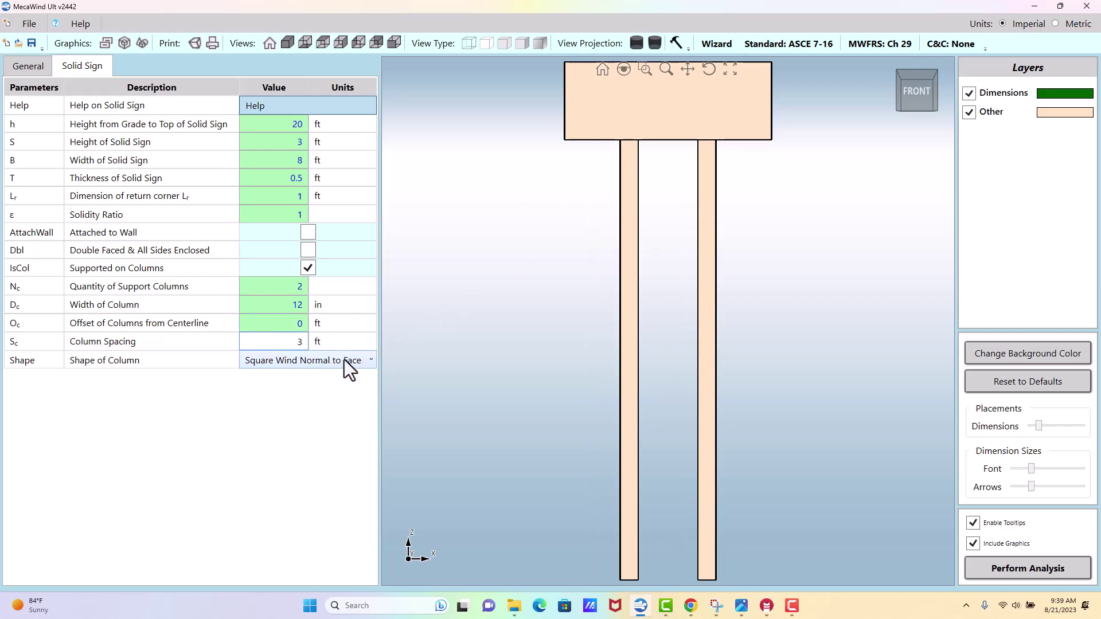
{"action": "left_click", "coordinate": [370, 360]}
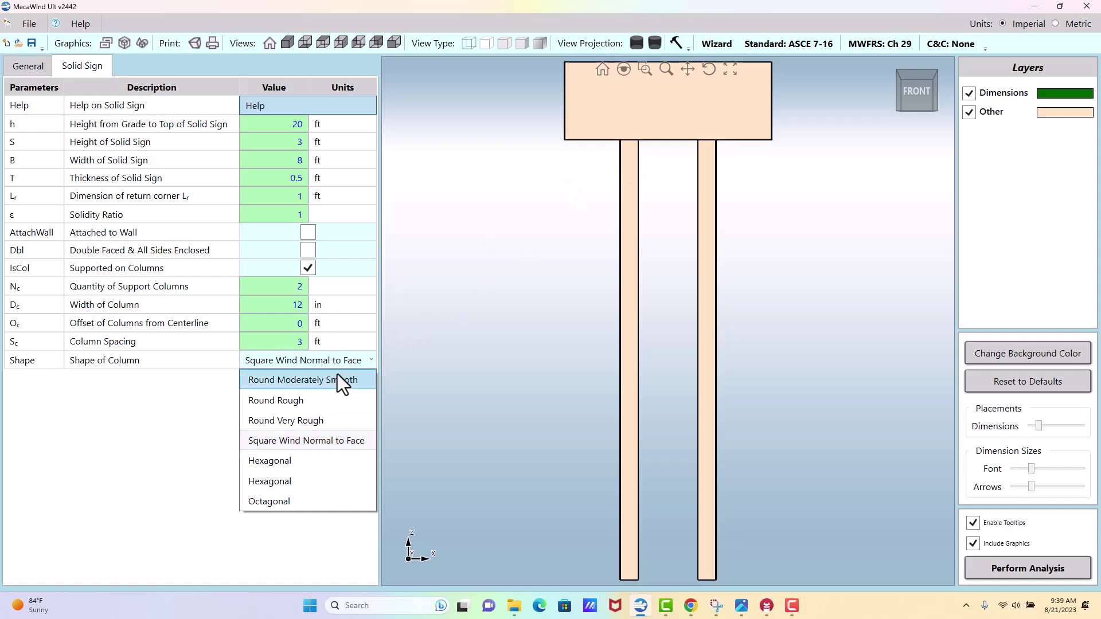
{"action": "left_click", "coordinate": [336, 379]}
Step: Make the columns Square Wind Normal to Face, checking the model in isometric view
{"action": "left_click", "coordinate": [896, 69]}
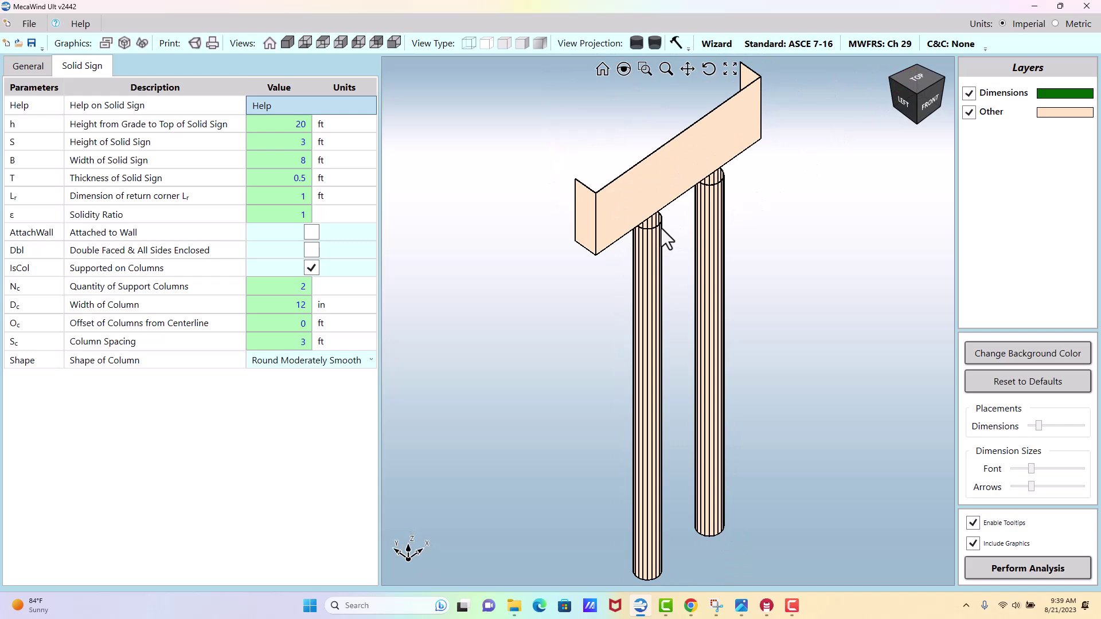
{"action": "scroll", "coordinate": [663, 228], "scroll_direction": "up", "scroll_amount": 2}
{"action": "scroll", "coordinate": [665, 222], "scroll_direction": "down", "scroll_amount": 3}
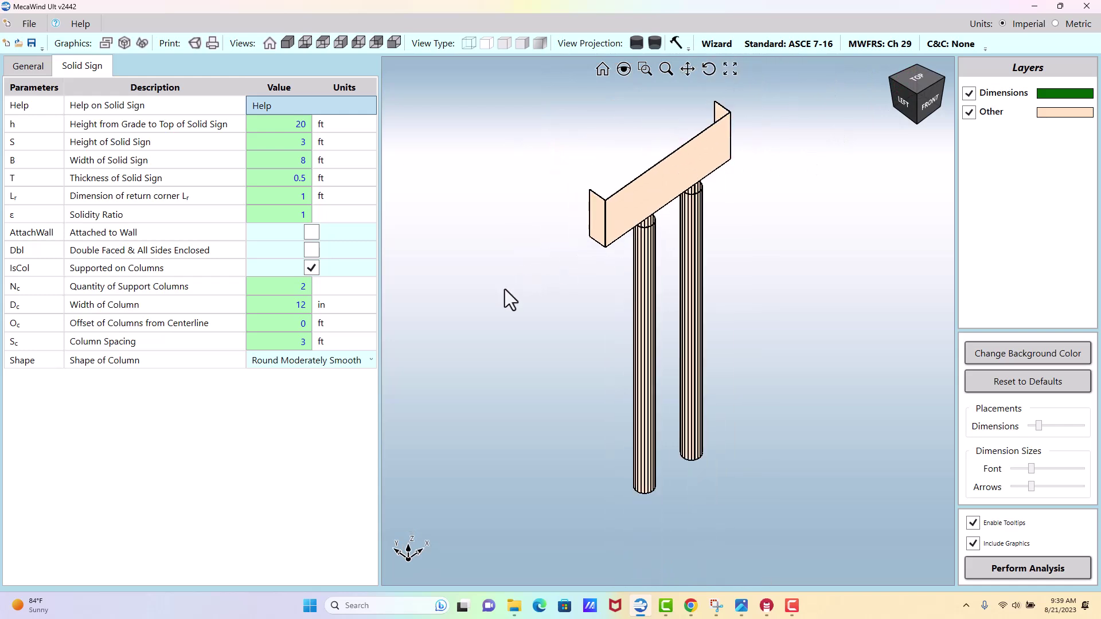
{"action": "left_click", "coordinate": [367, 356]}
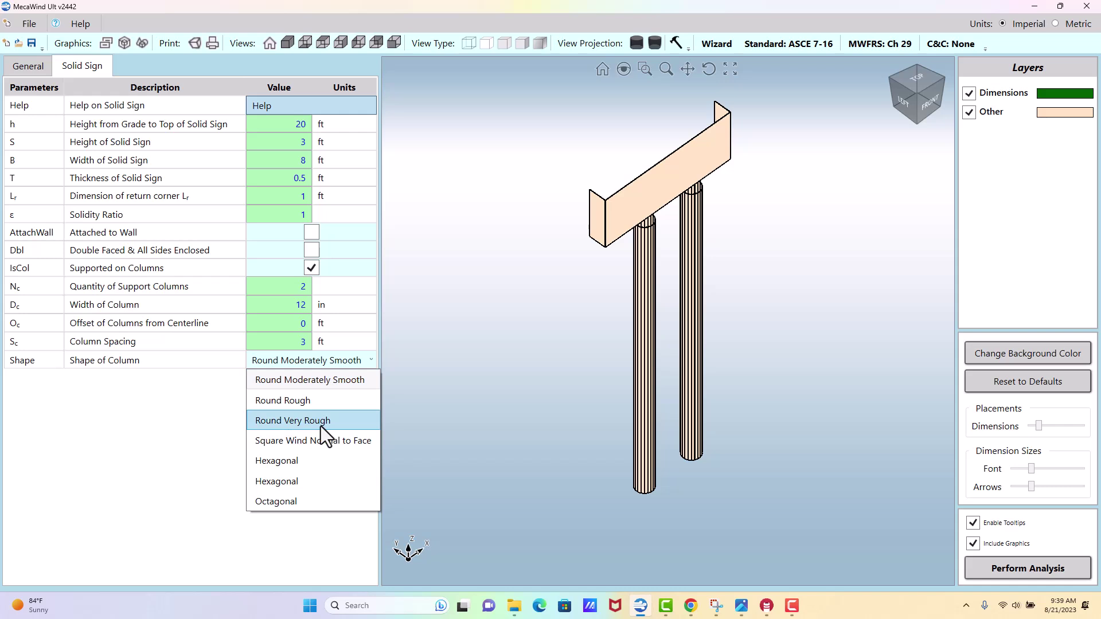
{"action": "left_click", "coordinate": [310, 439]}
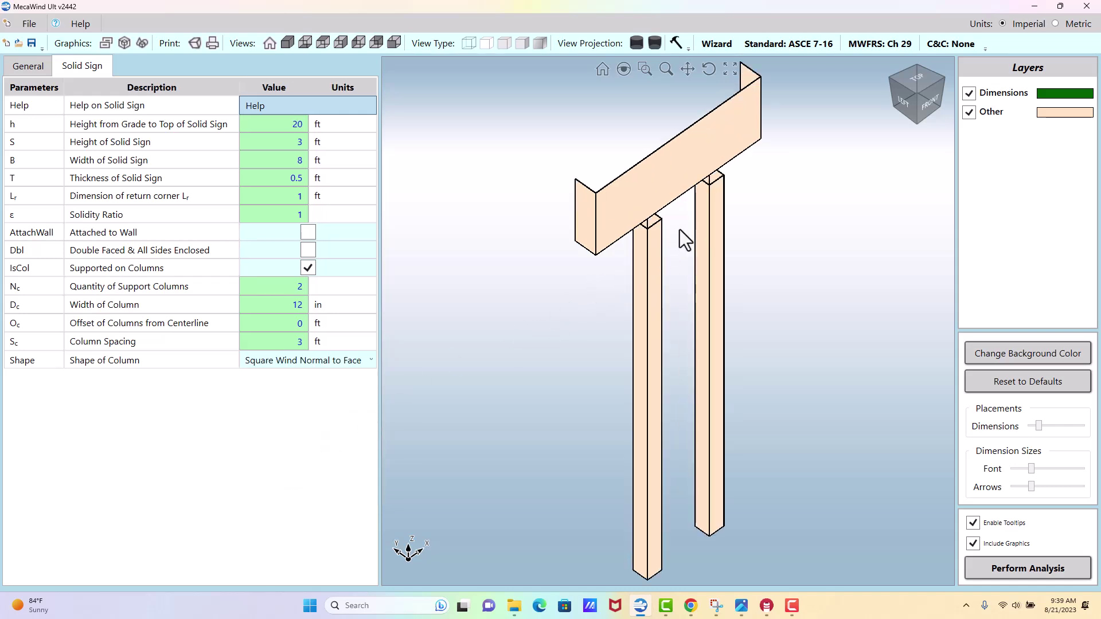
Step: Run the analysis and review the § 29.4 section, showing a Case A sign force of 982 lb
{"action": "left_click", "coordinate": [1027, 567]}
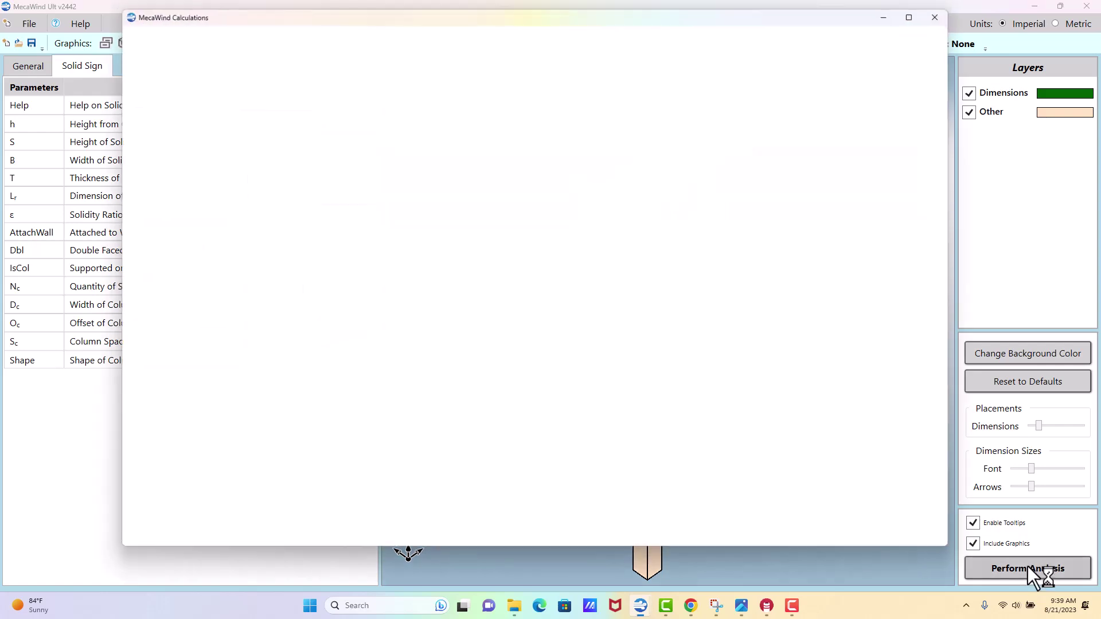
{"action": "left_click", "coordinate": [240, 123]}
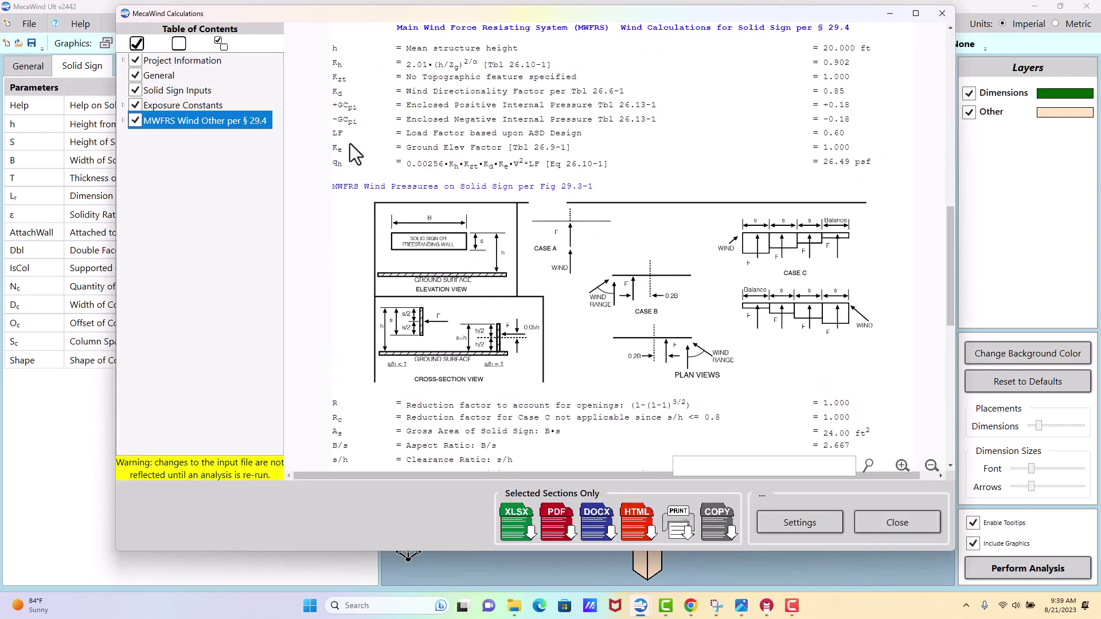
{"action": "scroll", "coordinate": [524, 223], "scroll_direction": "down", "scroll_amount": 2}
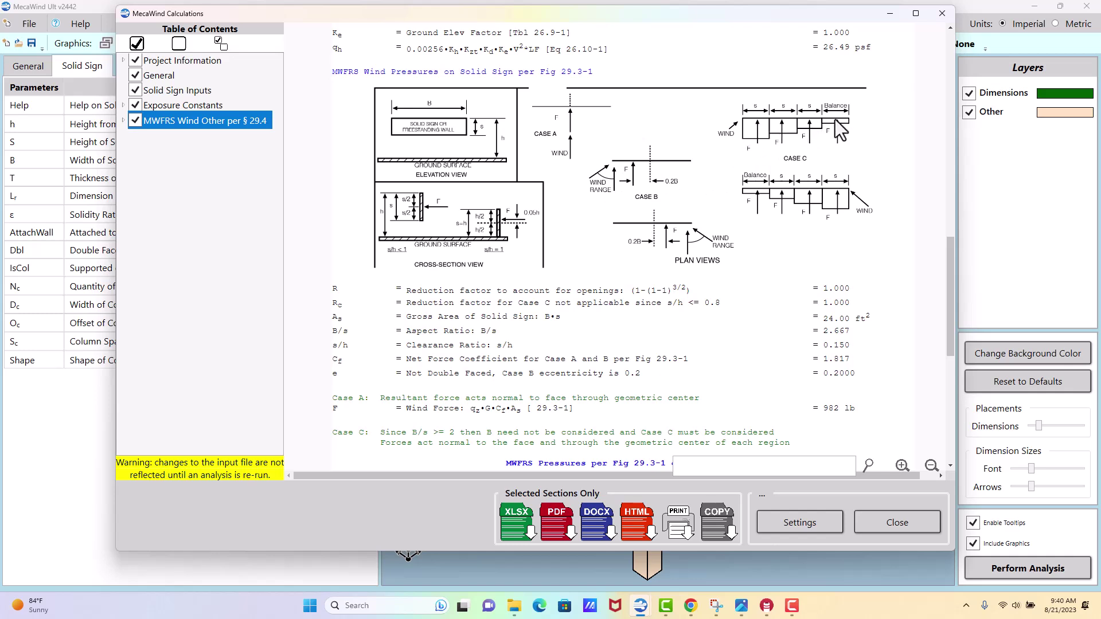
{"action": "scroll", "coordinate": [735, 233], "scroll_direction": "down", "scroll_amount": 2}
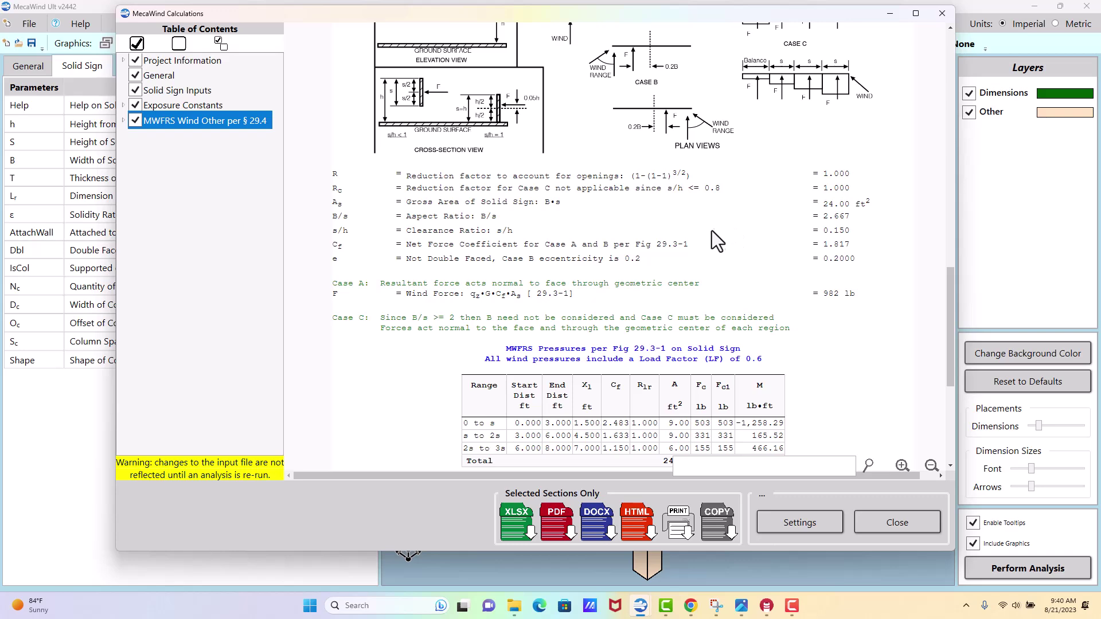
{"action": "scroll", "coordinate": [711, 231], "scroll_direction": "down", "scroll_amount": 2}
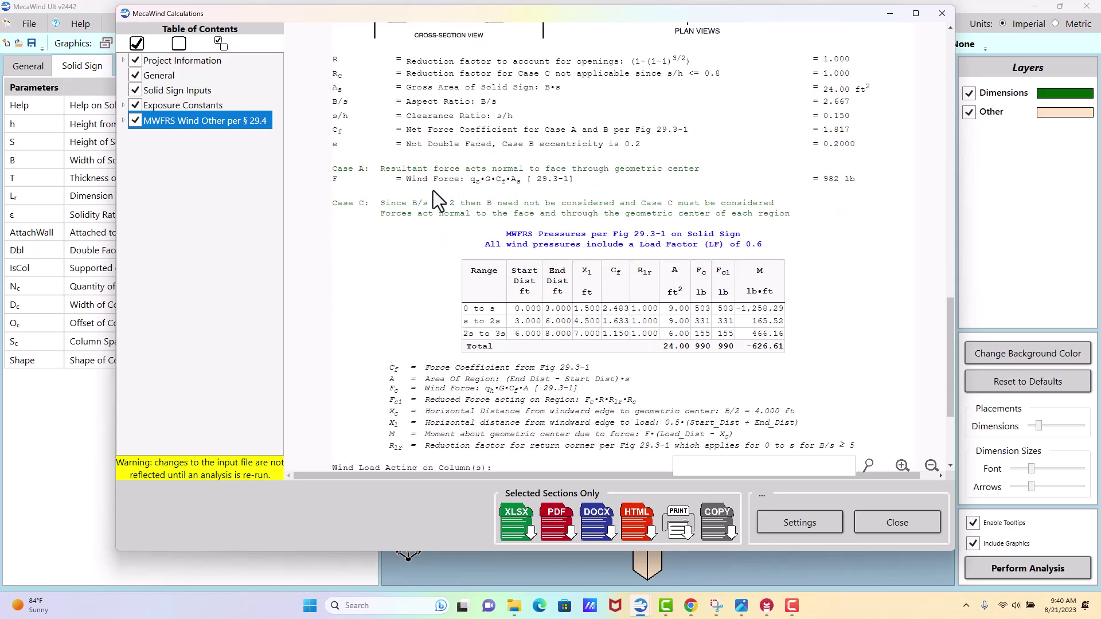
{"action": "left_click_drag", "start_coordinate": [335, 170], "coordinate": [365, 170]}
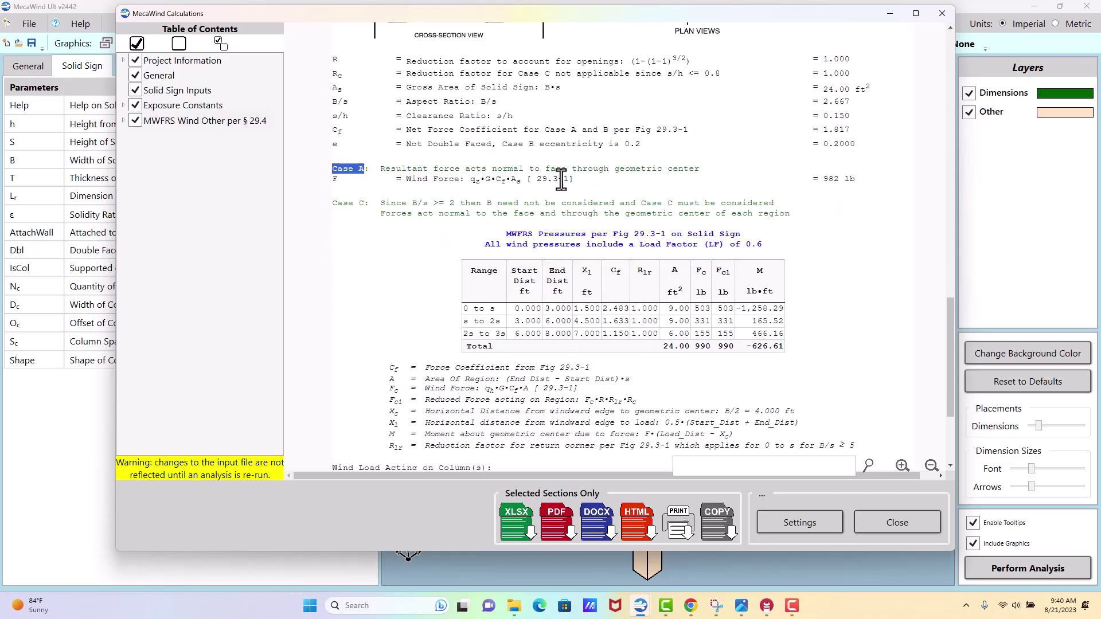
{"action": "scroll", "coordinate": [553, 227], "scroll_direction": "down", "scroll_amount": 1}
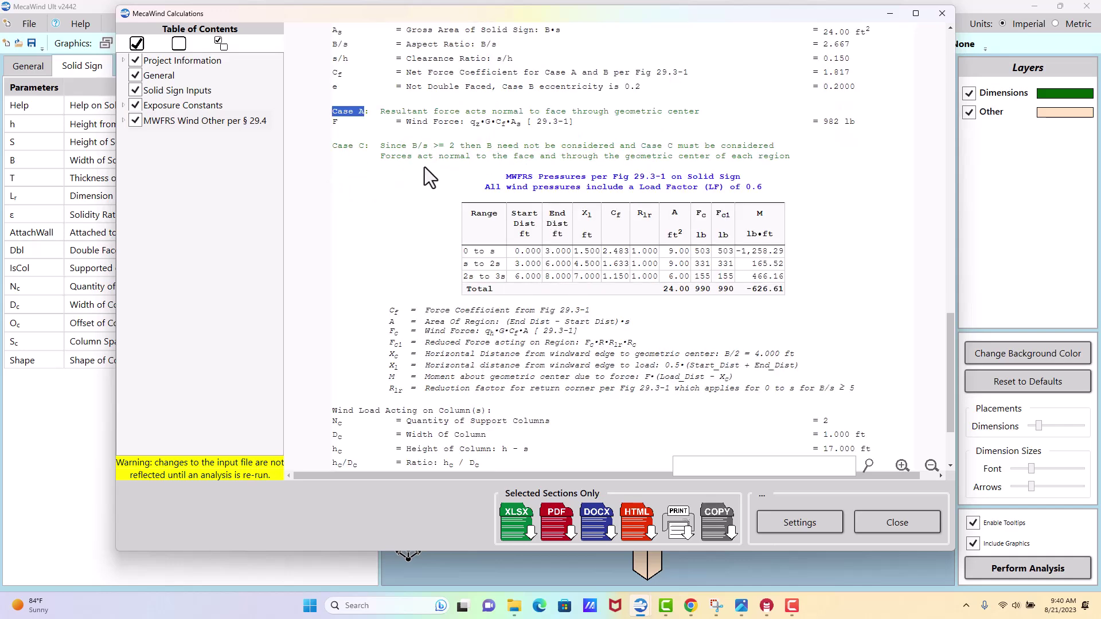
{"action": "scroll", "coordinate": [425, 167], "scroll_direction": "up", "scroll_amount": 1}
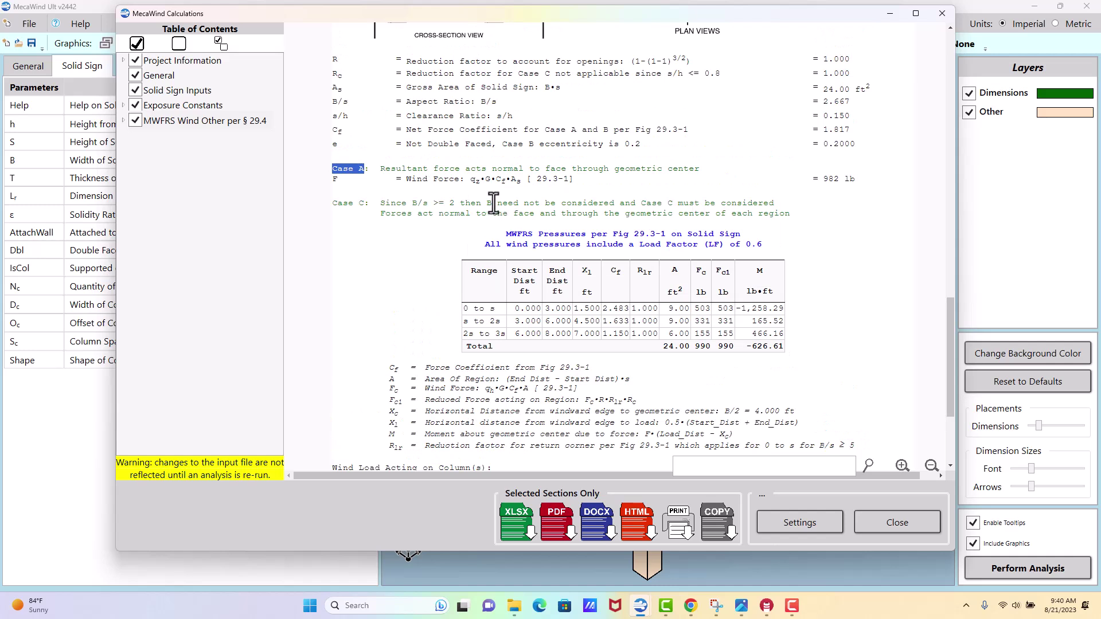
{"action": "left_click_drag", "start_coordinate": [380, 203], "coordinate": [496, 204]}
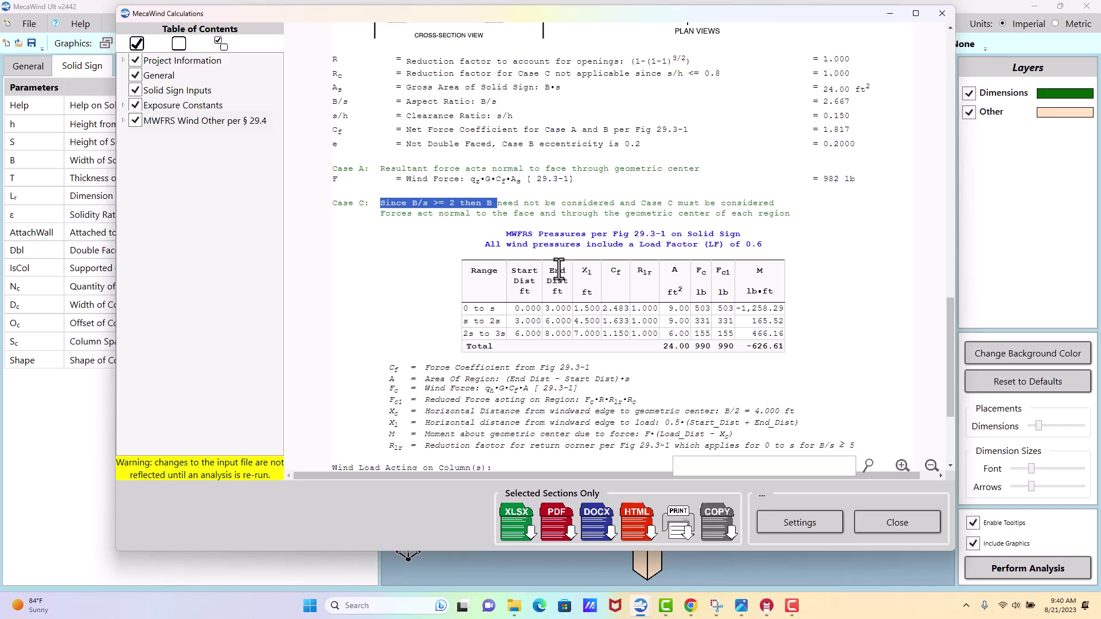
{"action": "scroll", "coordinate": [558, 269], "scroll_direction": "down", "scroll_amount": 1}
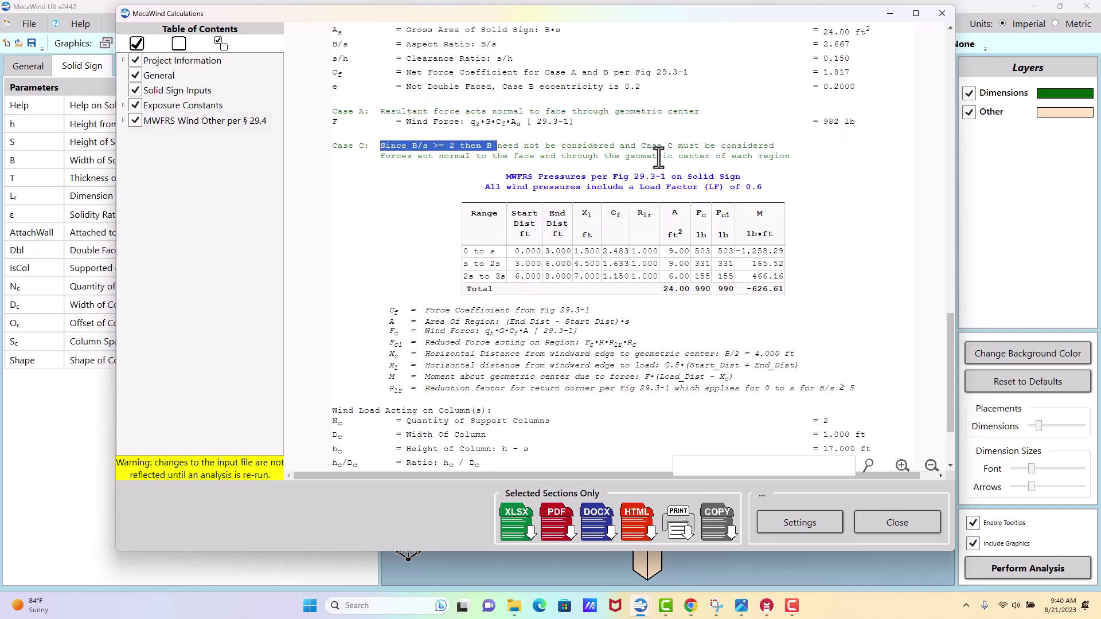
{"action": "left_click", "coordinate": [481, 192]}
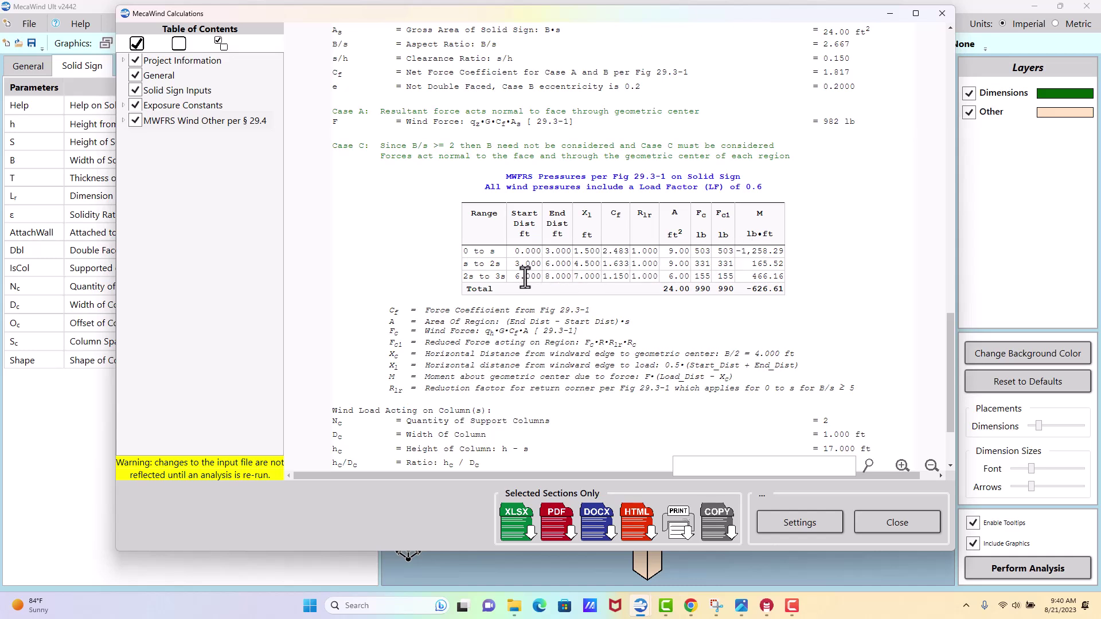
{"action": "scroll", "coordinate": [771, 281], "scroll_direction": "down", "scroll_amount": 1}
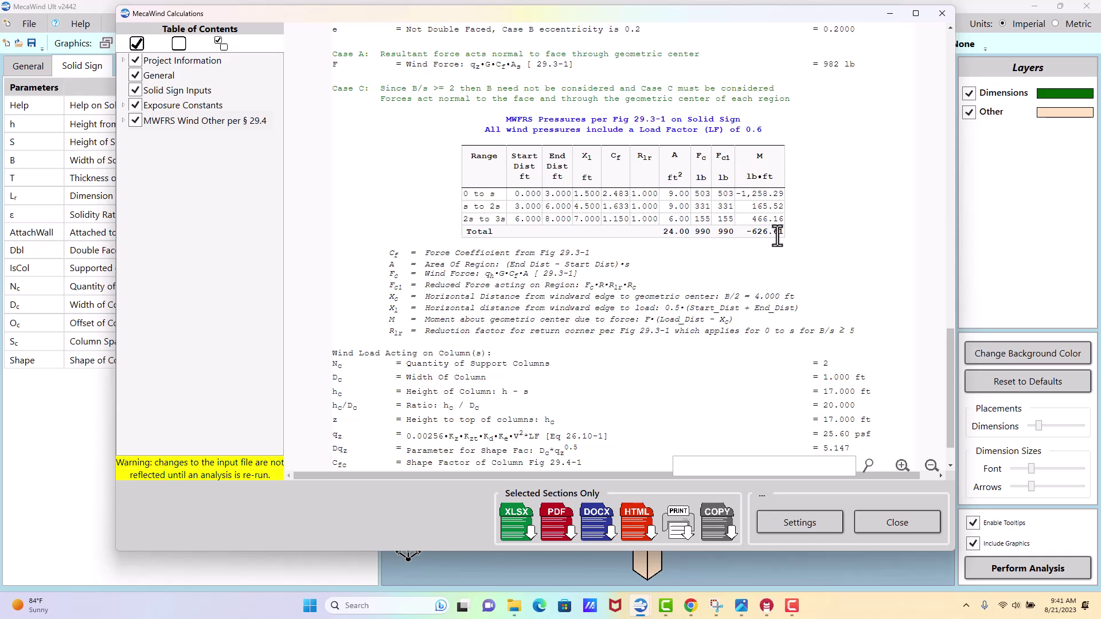
{"action": "scroll", "coordinate": [730, 249], "scroll_direction": "down", "scroll_amount": 2}
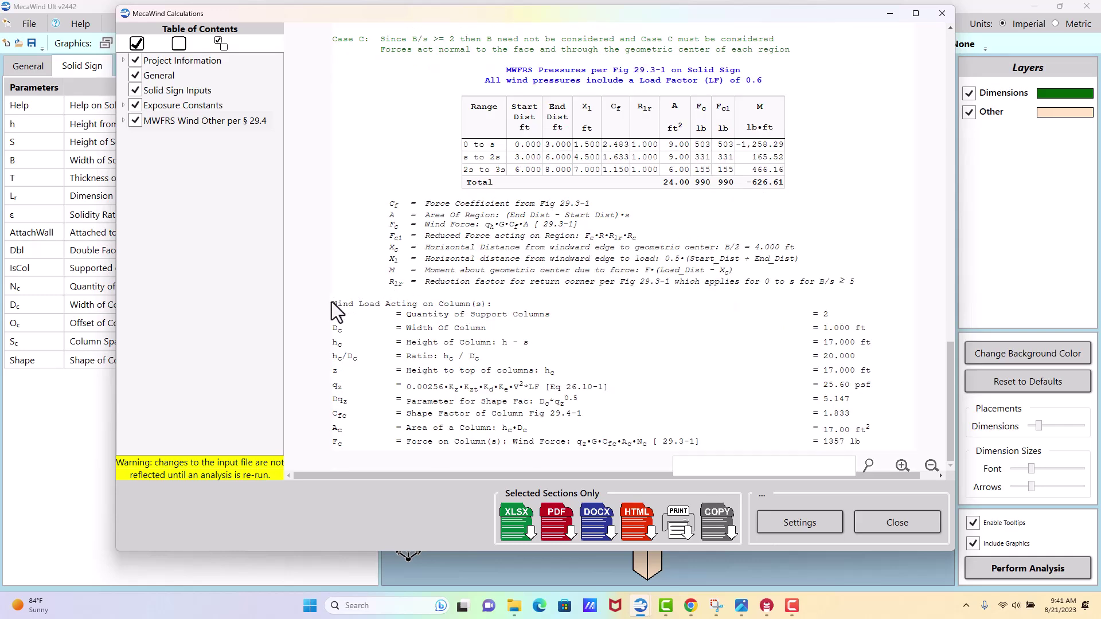
Step: Highlight the Wind Load Acting on Column(s) results, then close the calculation report
{"action": "left_click_drag", "start_coordinate": [331, 303], "coordinate": [879, 428]}
{"action": "left_click", "coordinate": [880, 428]}
{"action": "left_click", "coordinate": [903, 521]}
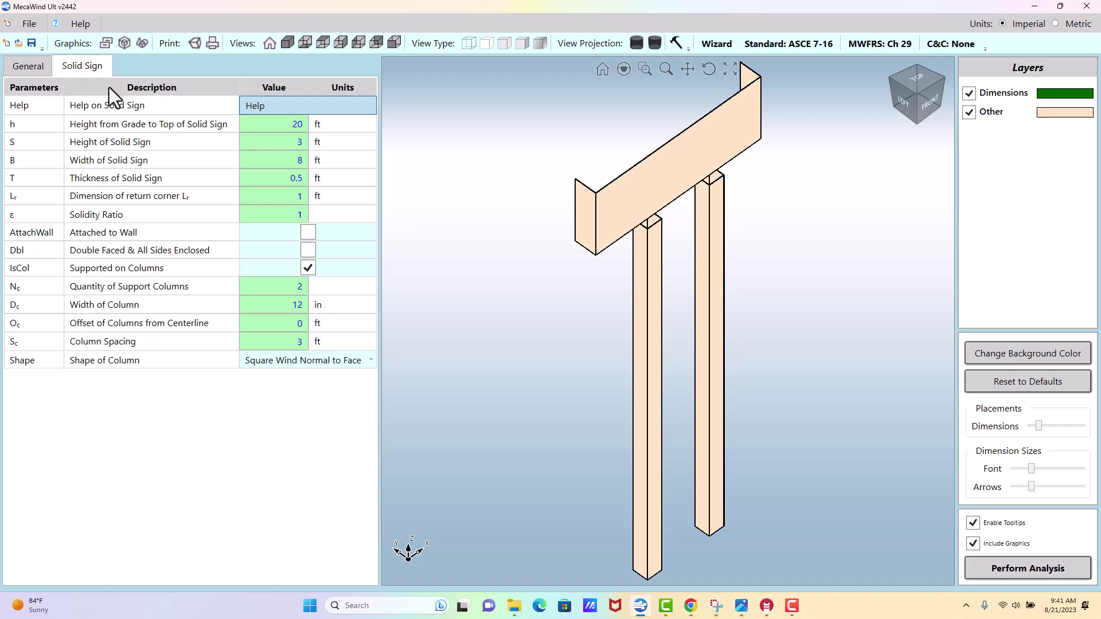
{"action": "left_click", "coordinate": [742, 605]}
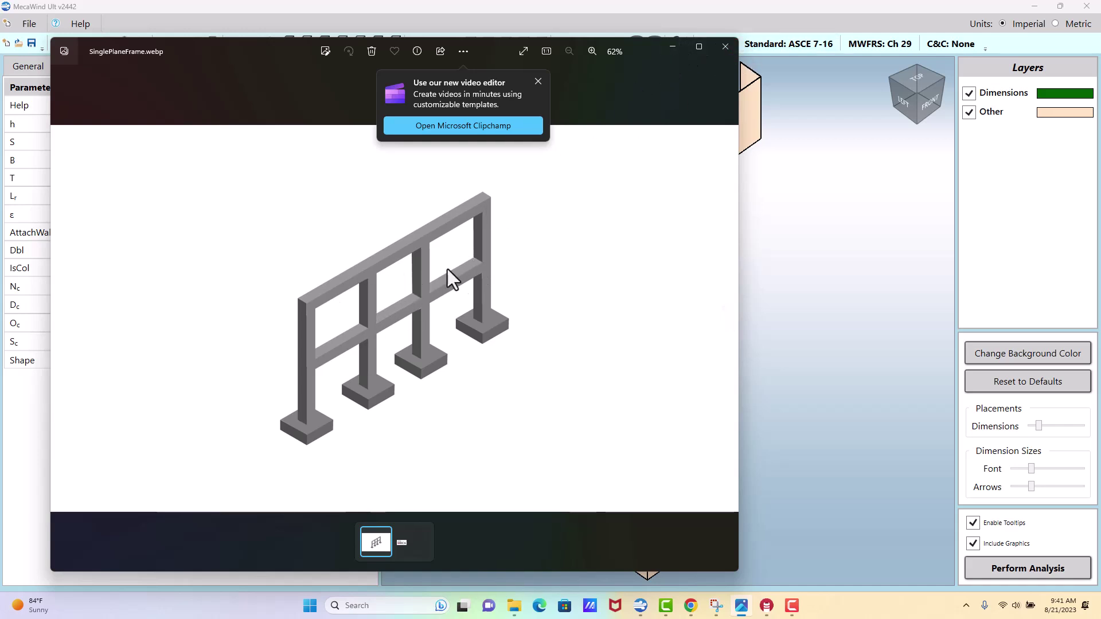
{"action": "left_click", "coordinate": [674, 46]}
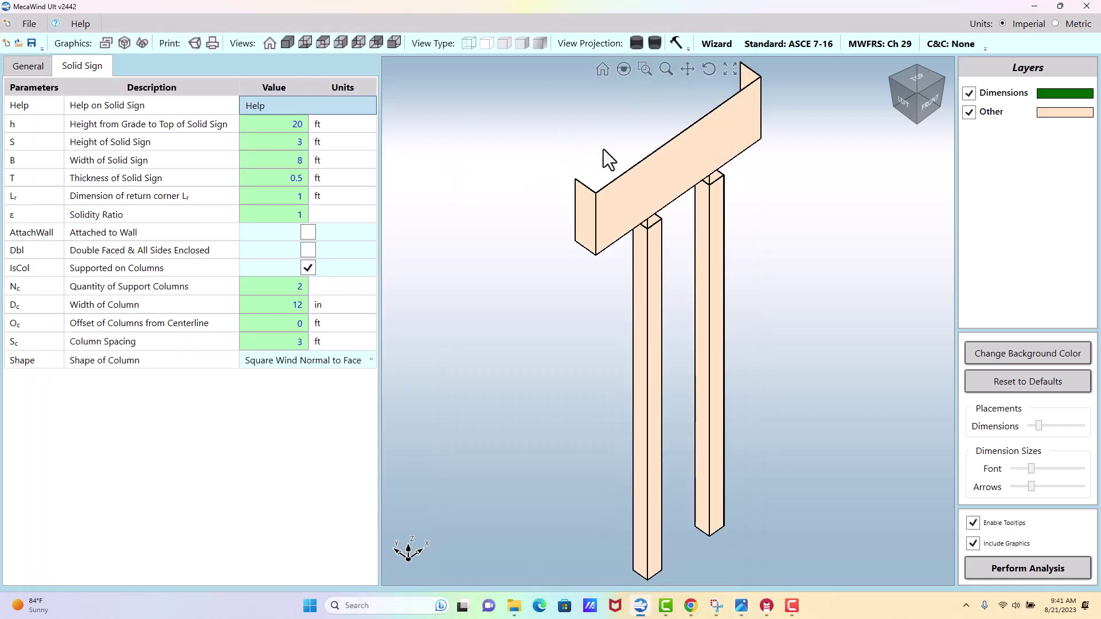